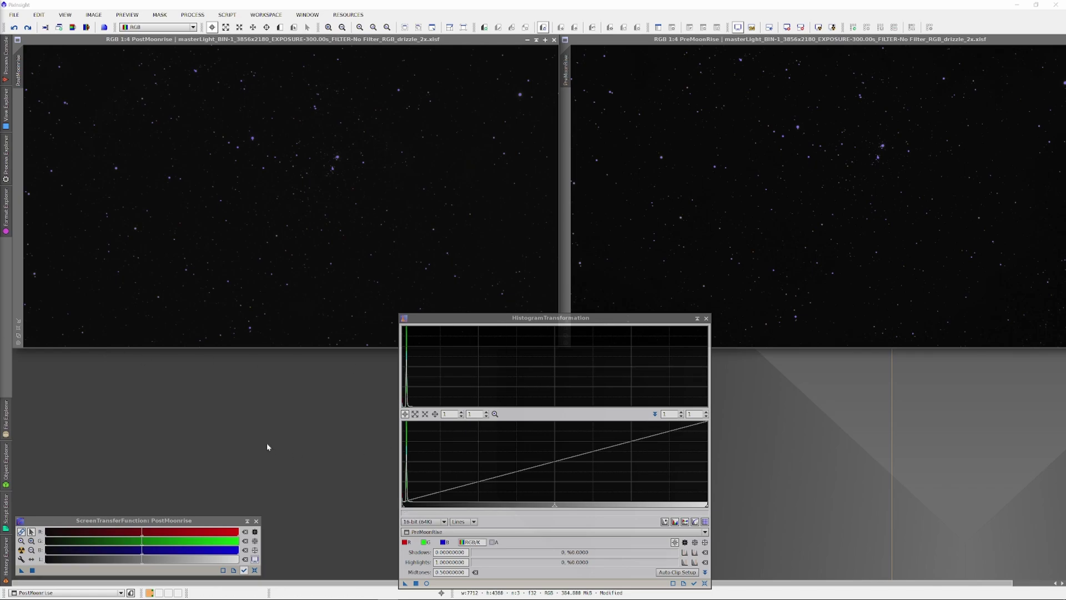
- Auto-stretch PostMoonrise and PreMoonRise, then copy PostMoonrise's stretch into HistogramTransformation
left_click(283, 310)
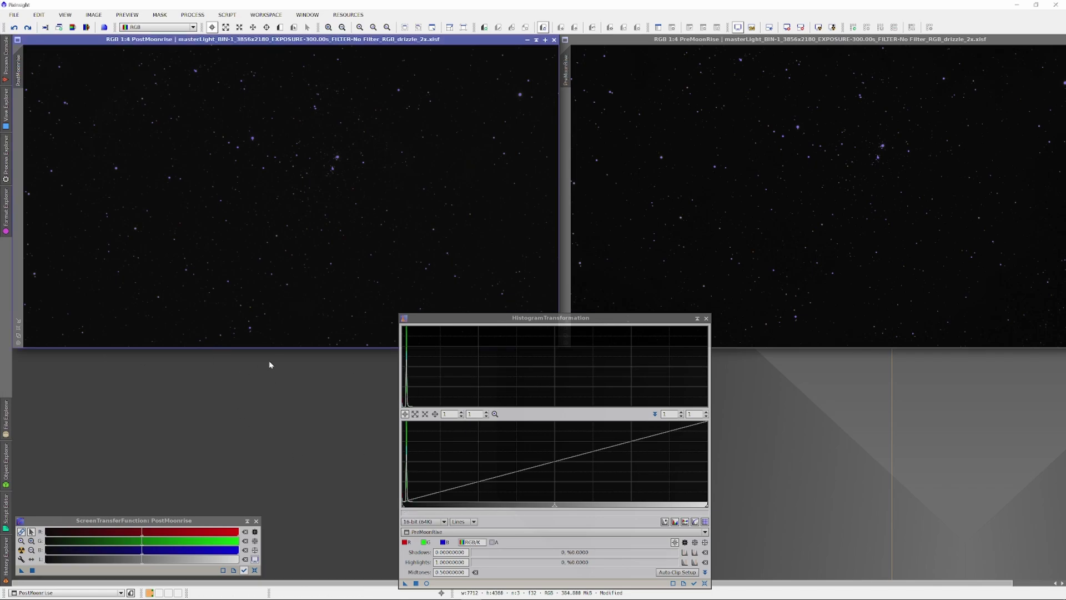
left_click(22, 551)
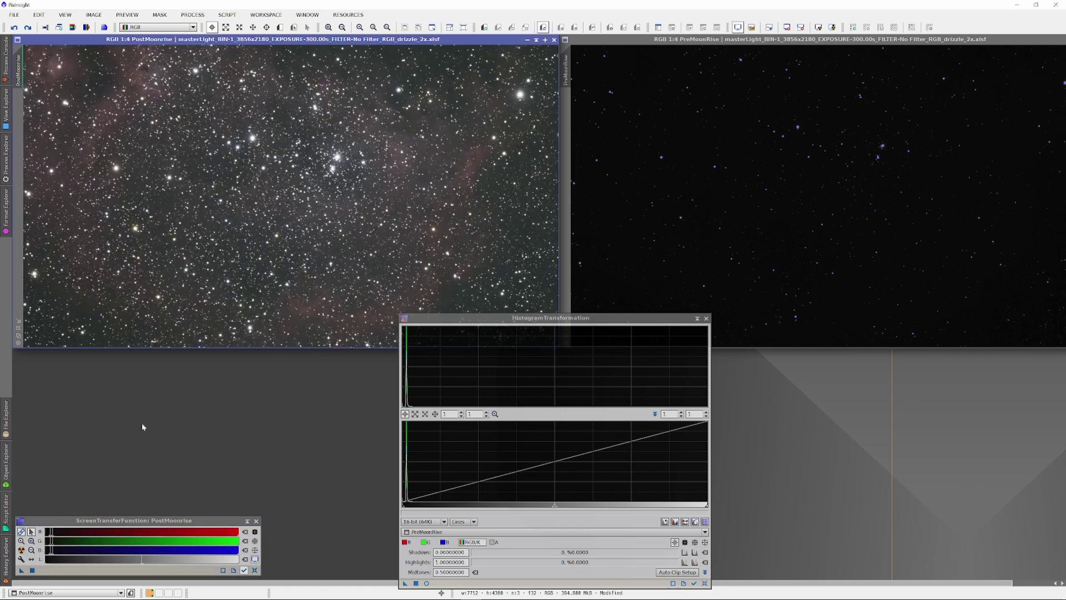
key("ctrl+Tab")
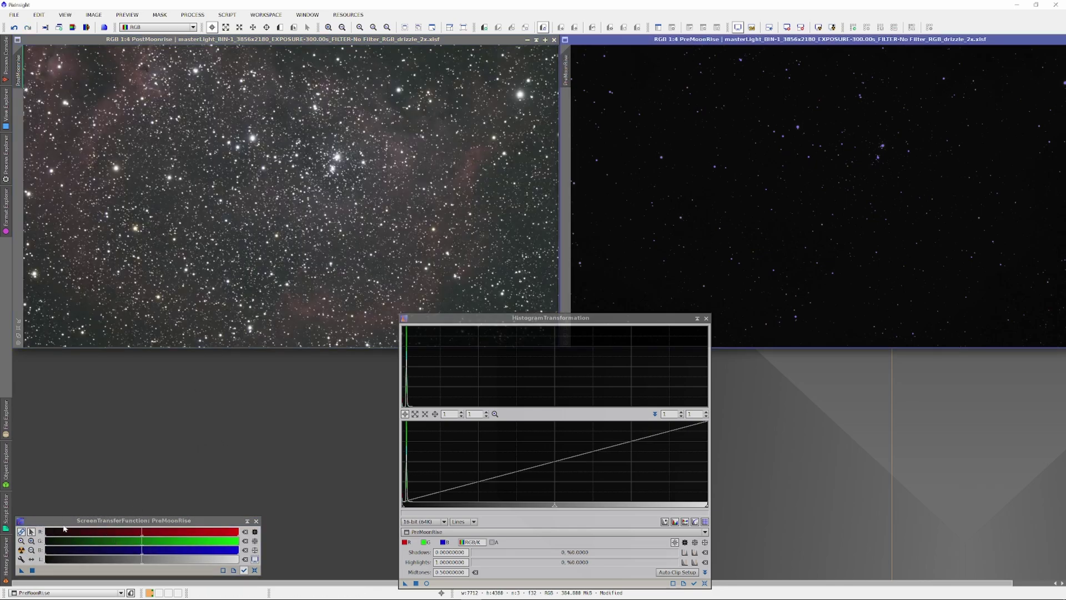
left_click(22, 550)
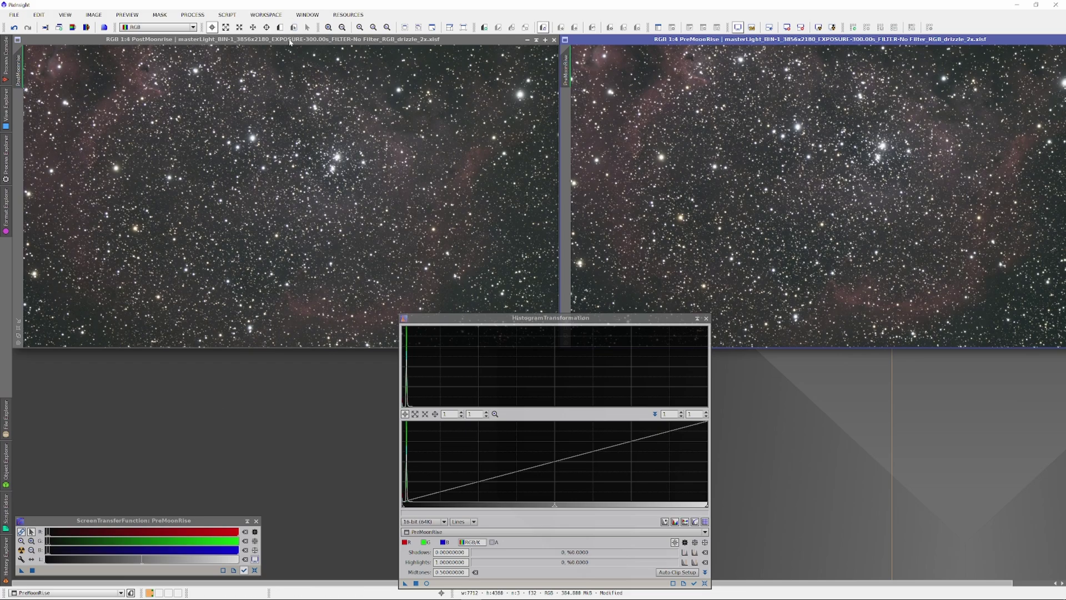
key("ctrl+Tab")
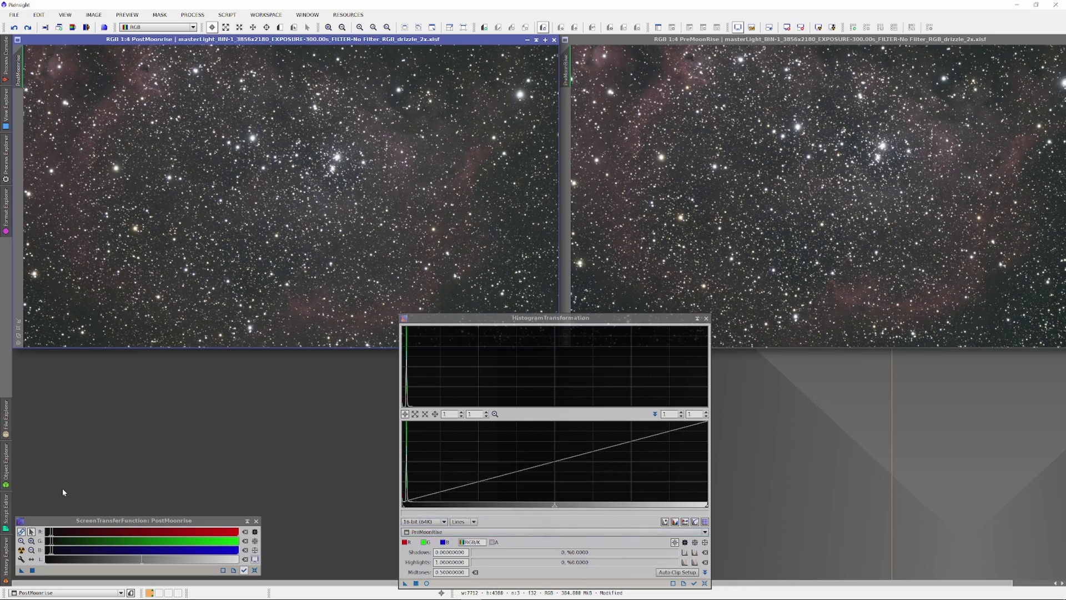
left_click_drag(21, 570, 299, 311)
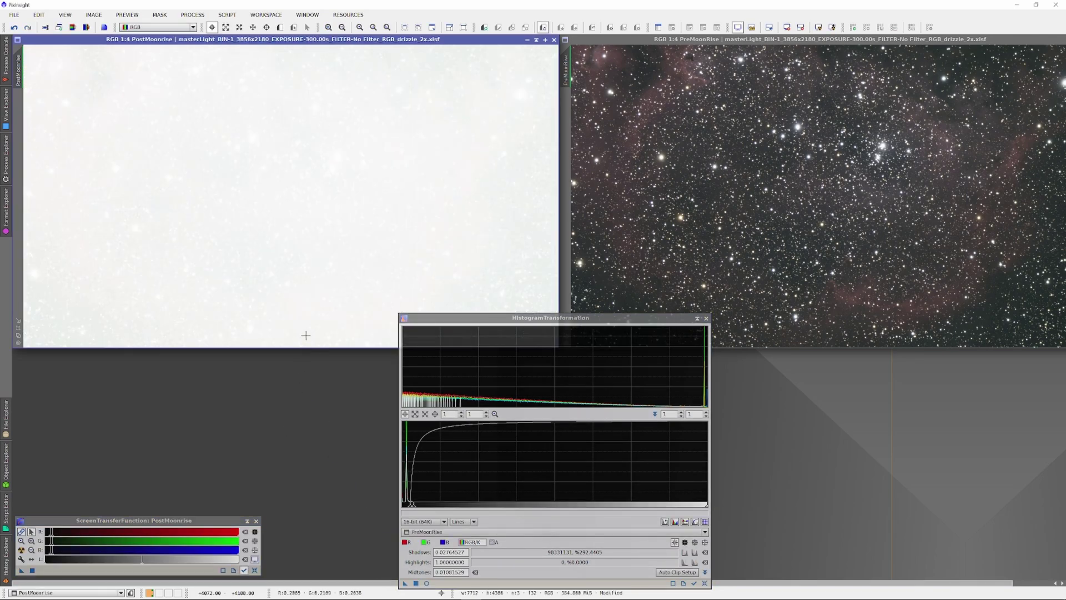
- Reset PostMoonrise's screen stretch and copy PreMoonRise's auto-stretch into HistogramTransformation
key("ctrl+F12")
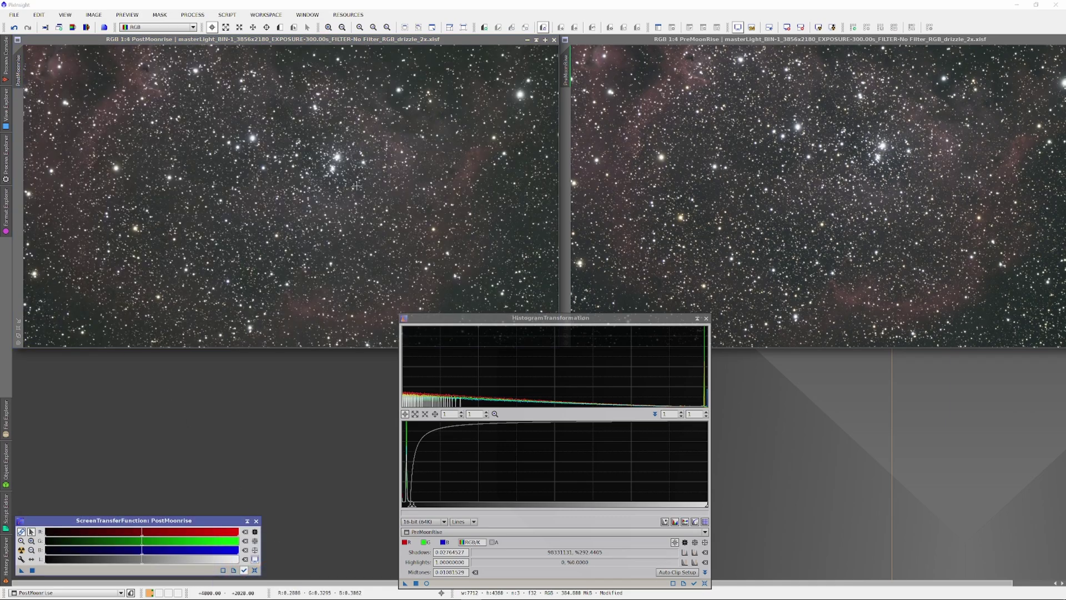
left_click(746, 46)
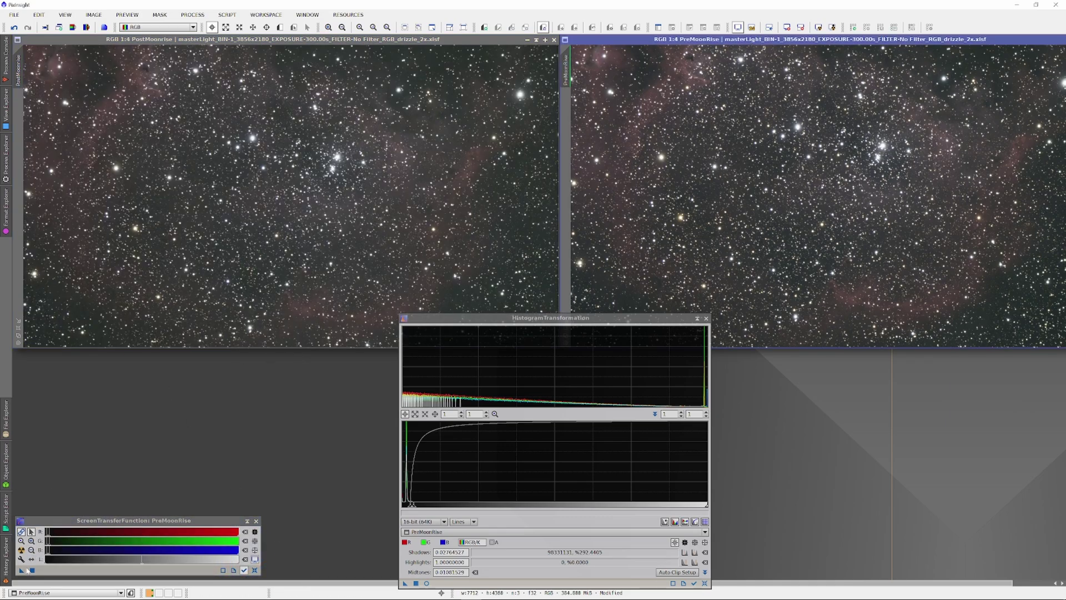
left_click_drag(22, 570, 397, 586)
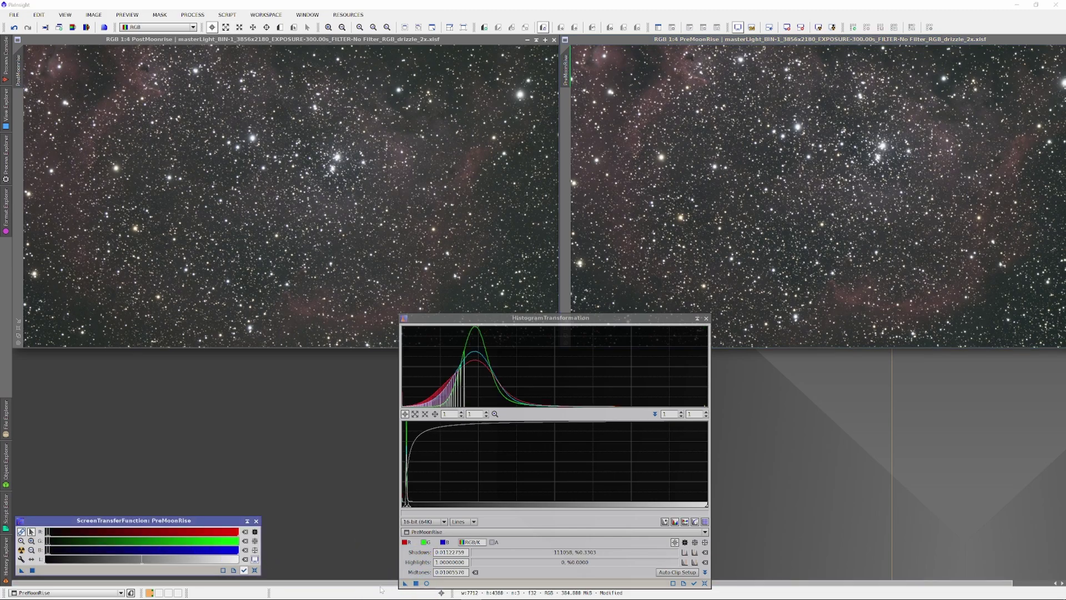
left_click(468, 532)
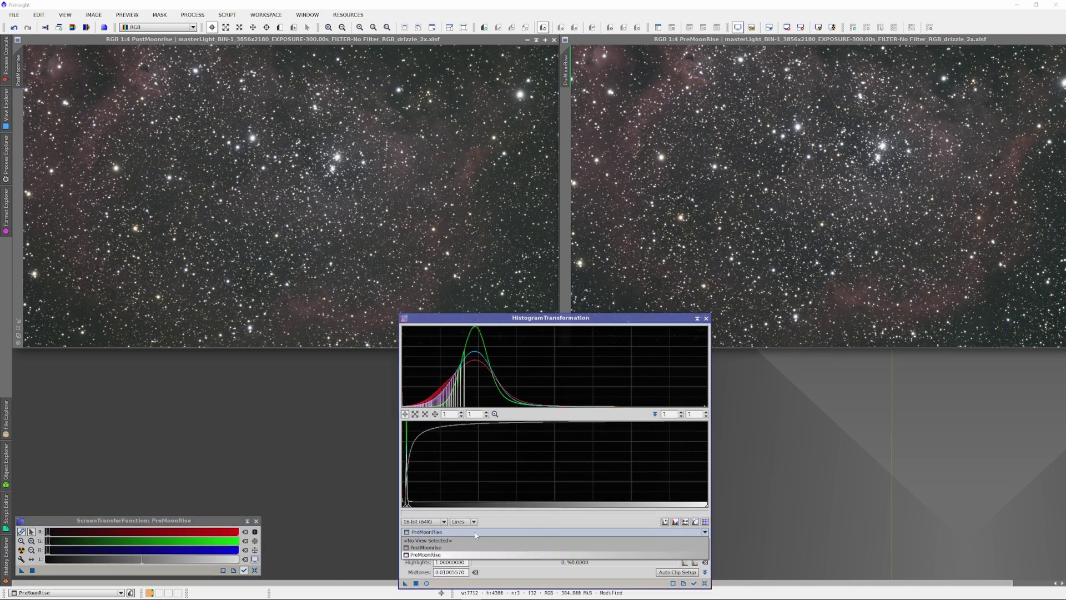
left_click(468, 547)
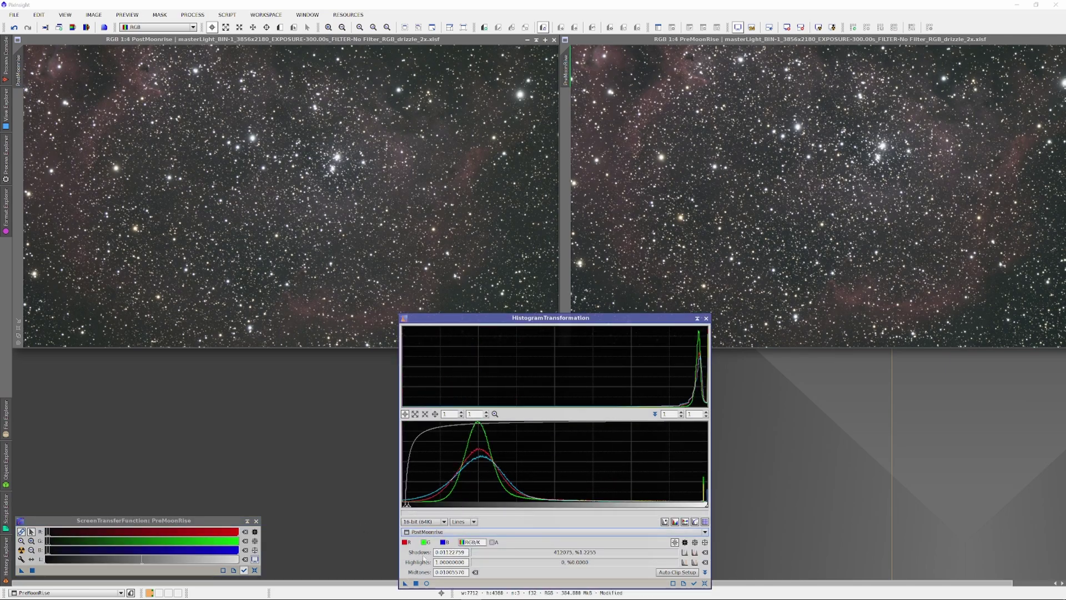
- Apply the histogram stretch permanently to PreMoonRise and reset its screen stretch
left_click_drag(405, 585, 778, 317)
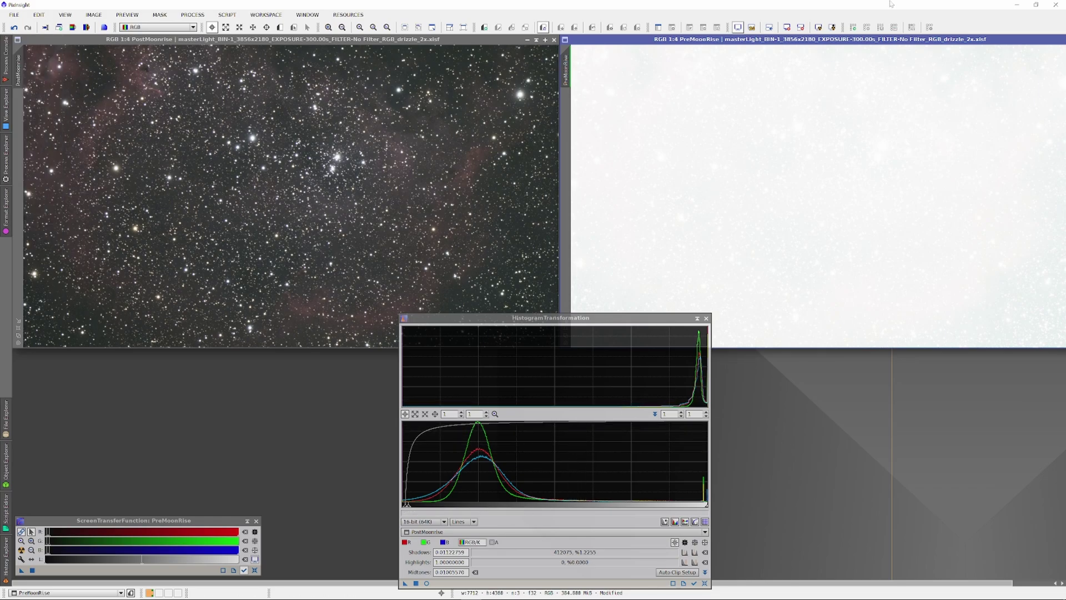
left_click(801, 27)
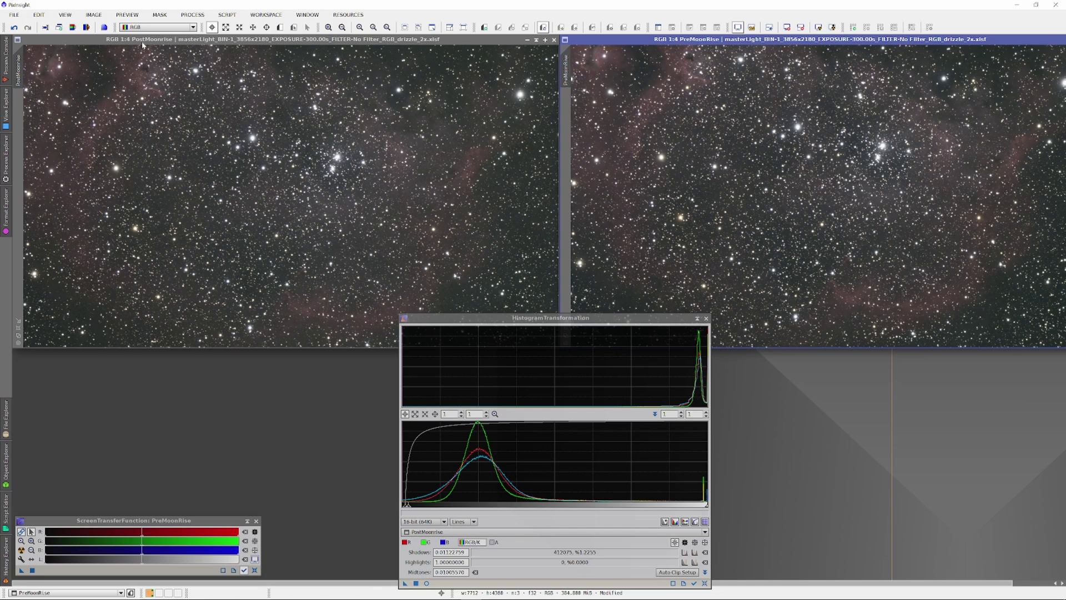
left_click(116, 40)
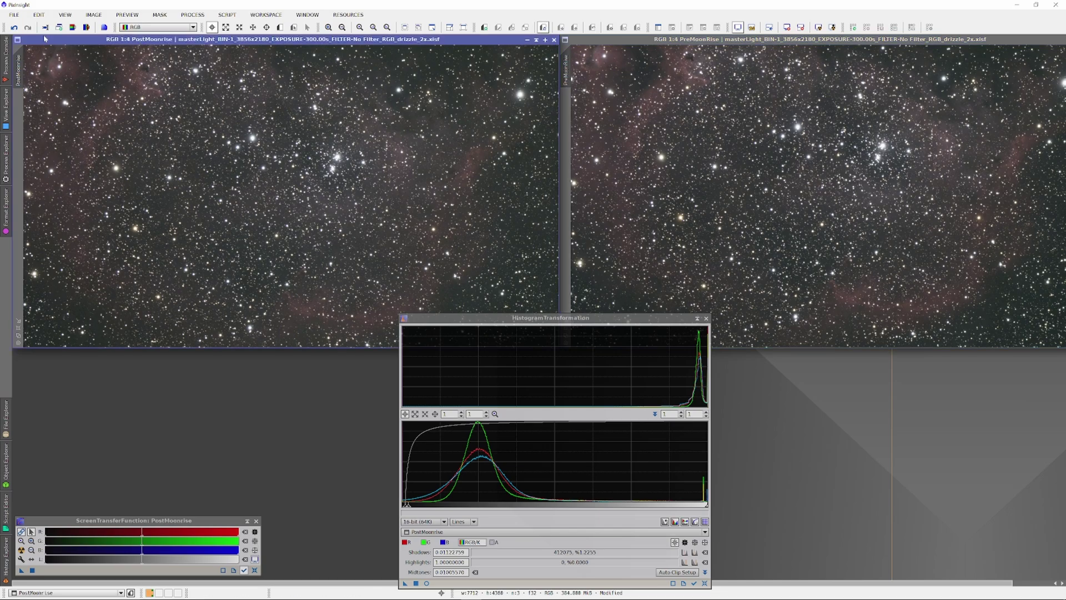
left_click(14, 15)
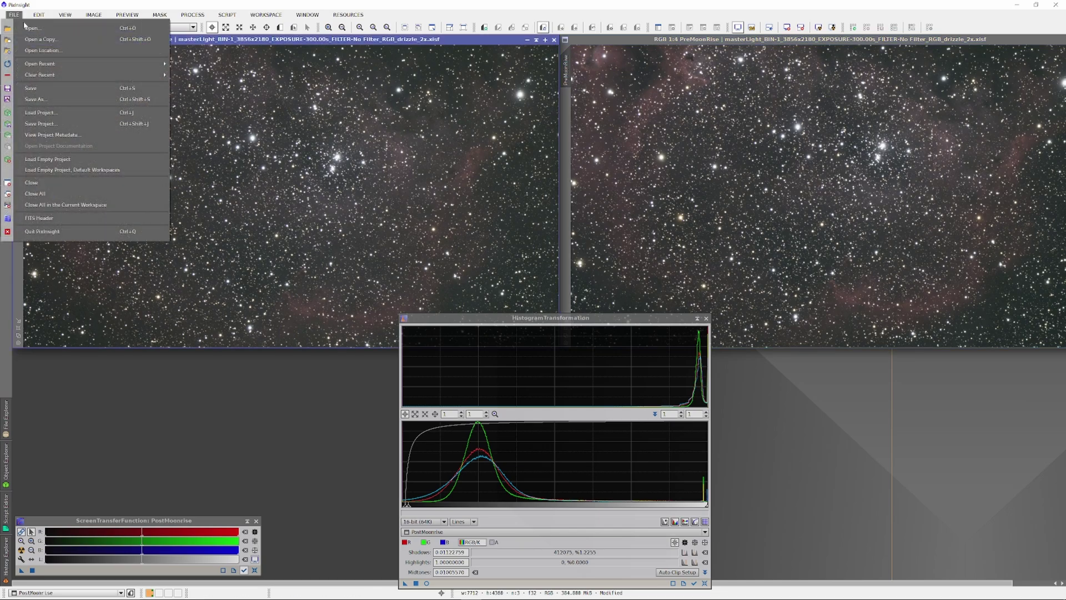
left_click(36, 99)
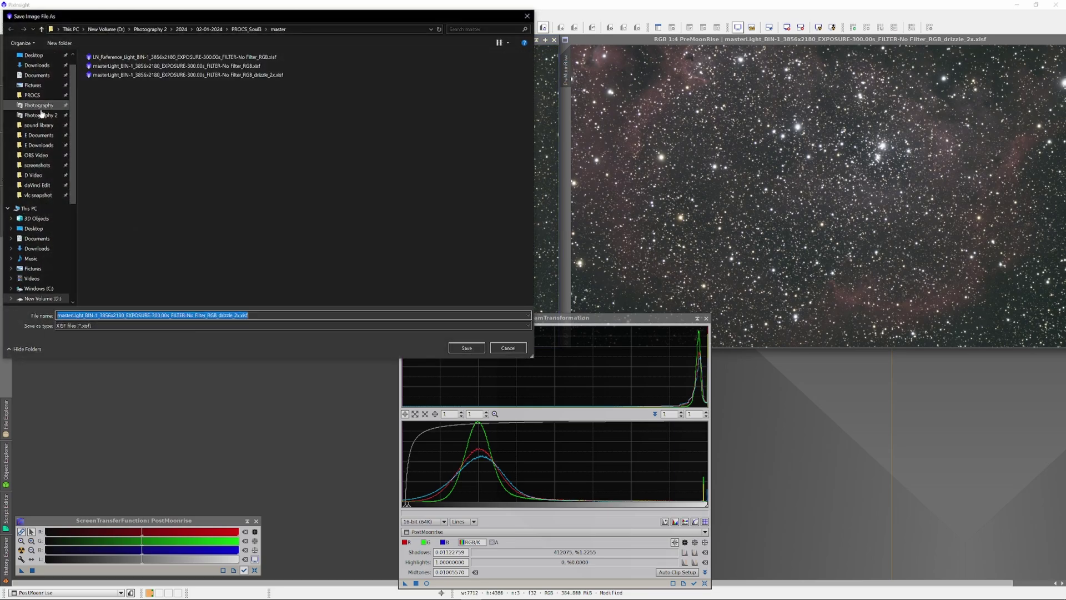
left_click(209, 29)
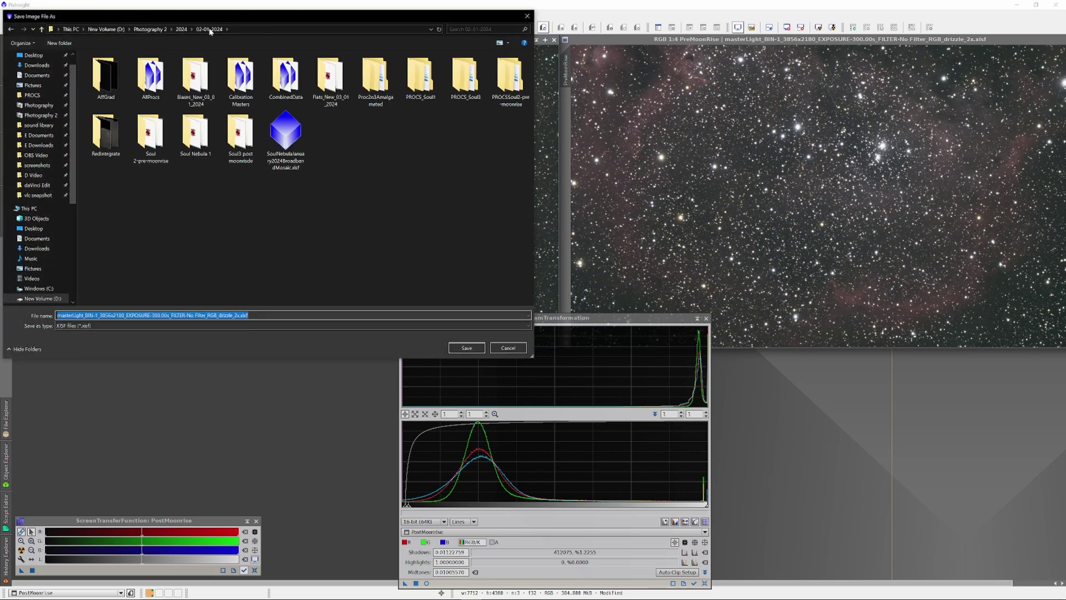
double_click(103, 84)
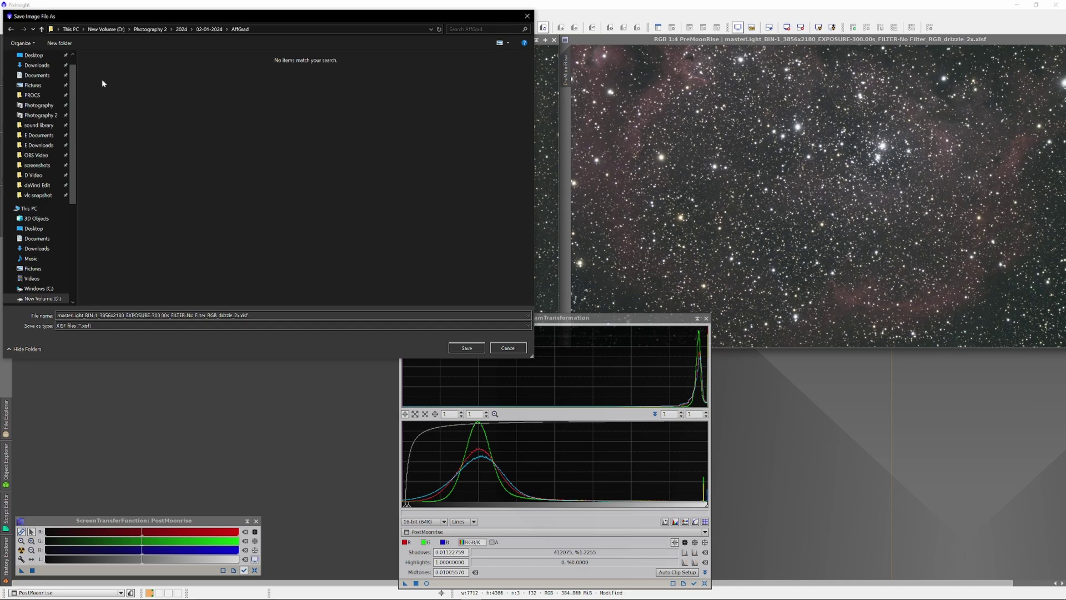
left_click(169, 326)
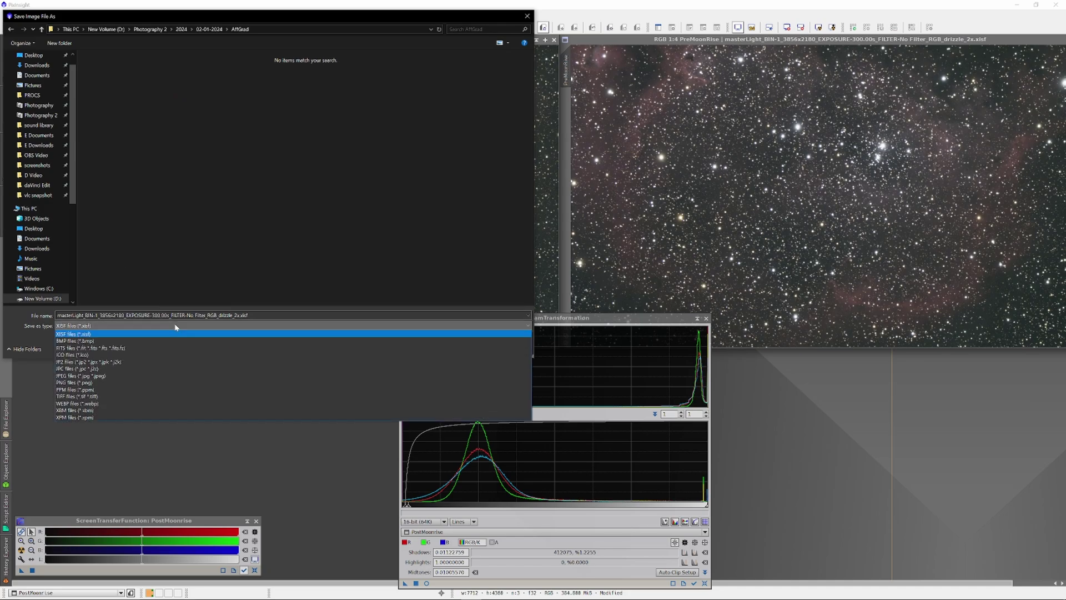
left_click(111, 397)
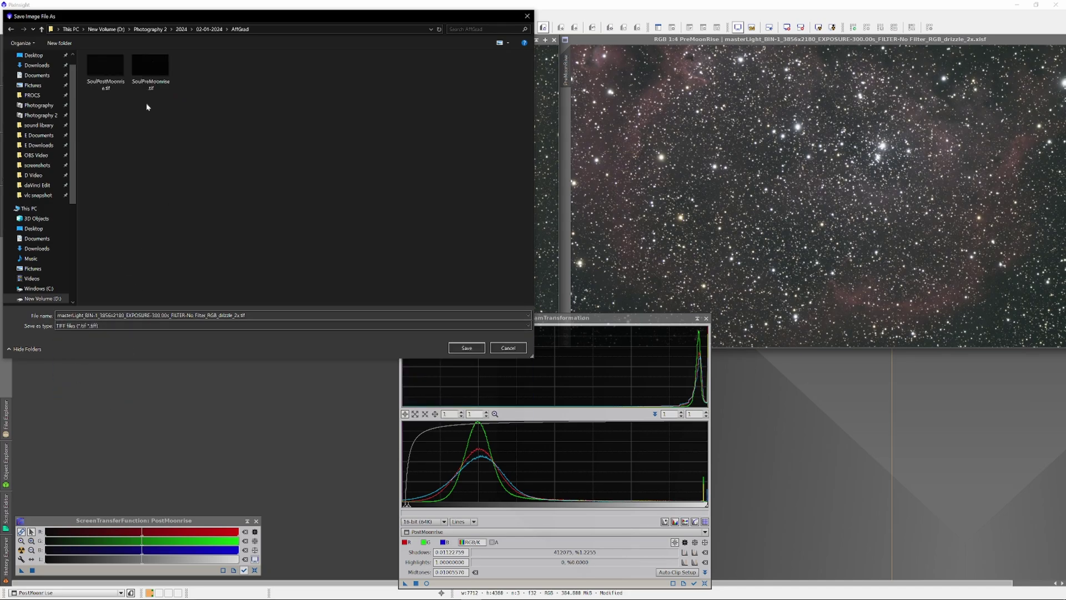
left_click(150, 67)
left_click(467, 347)
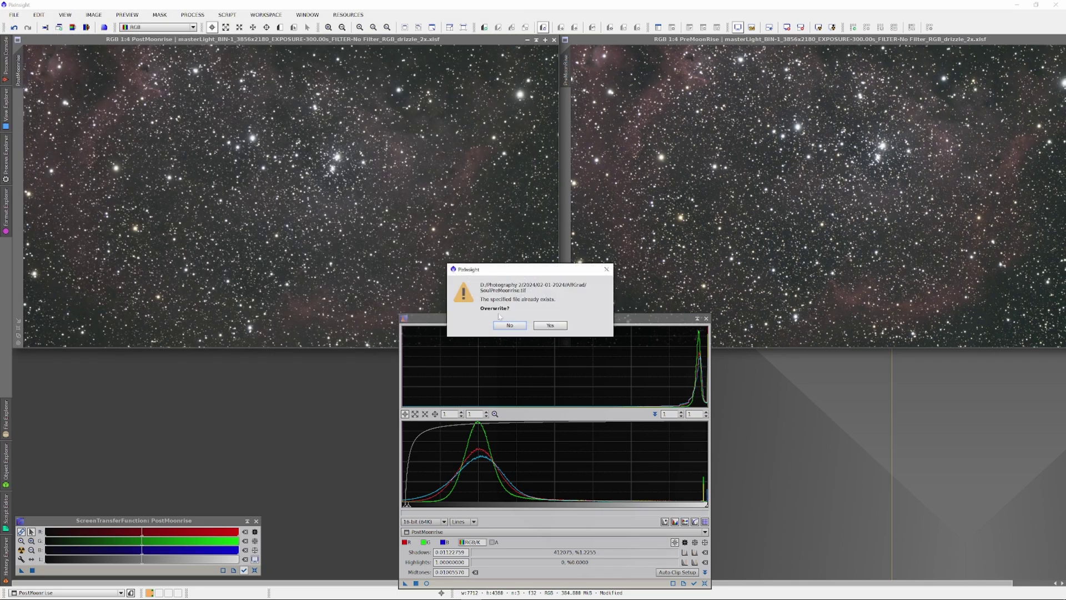
left_click(550, 325)
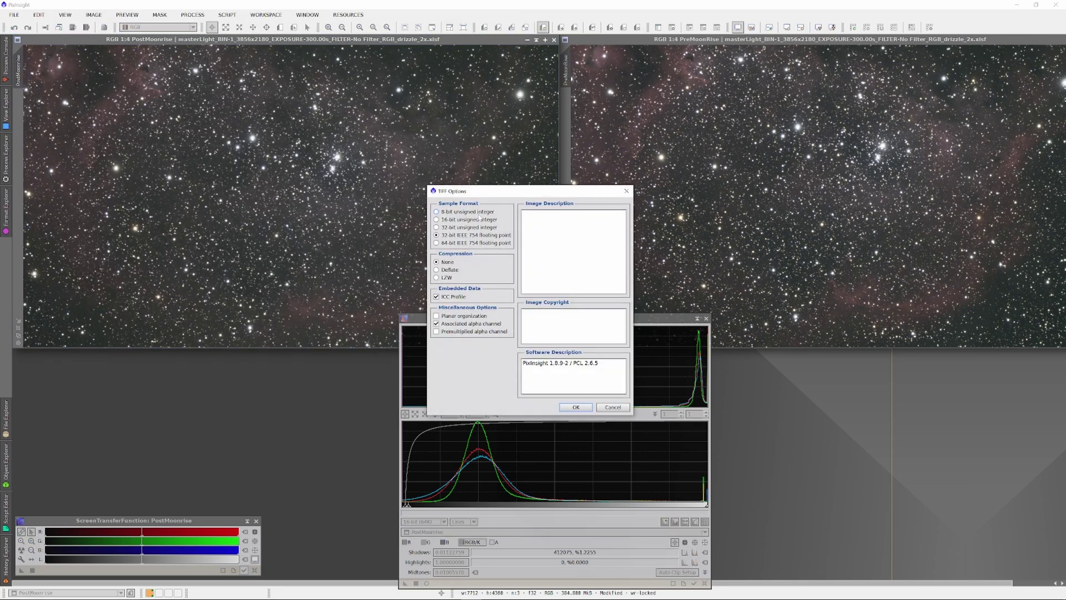
left_click(576, 407)
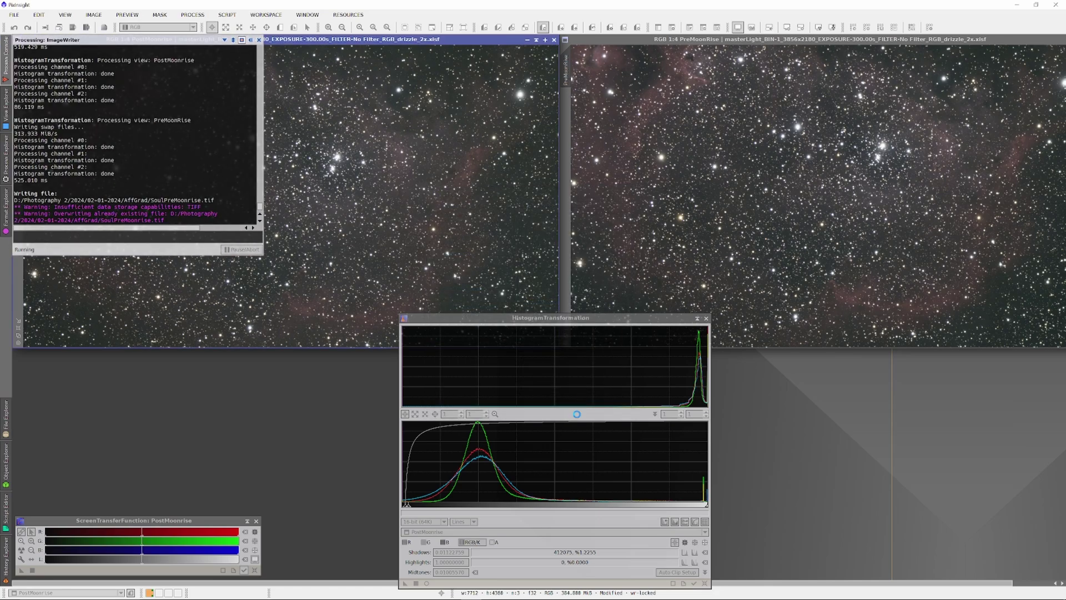
left_click(783, 40)
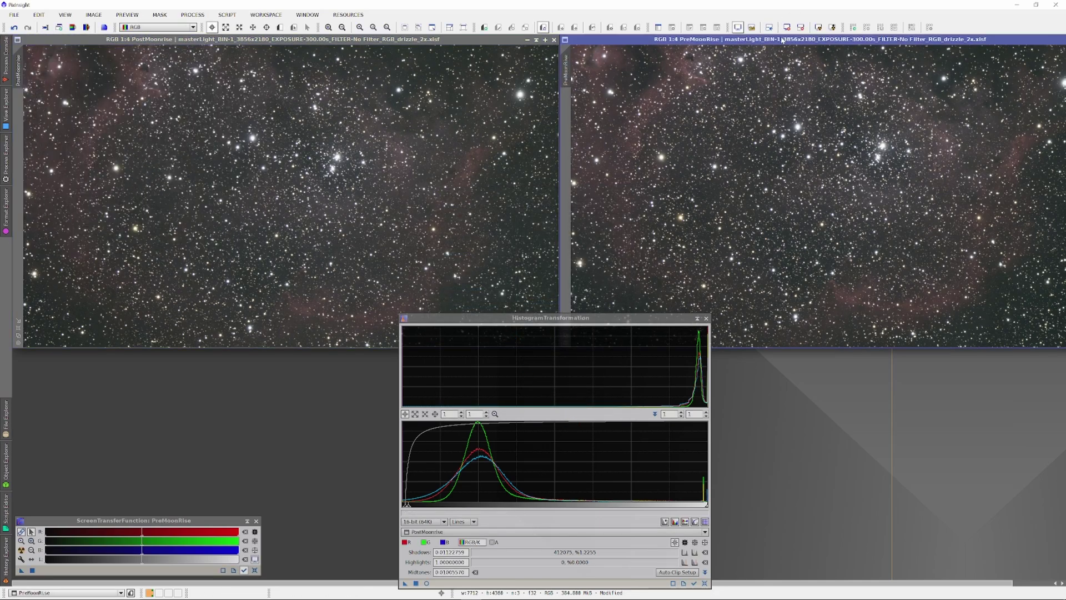
- Save the image as a 16-bit TIFF, overwriting SoulPostMoonrise.tif in the AffGrad folder
left_click(14, 14)
left_click(33, 99)
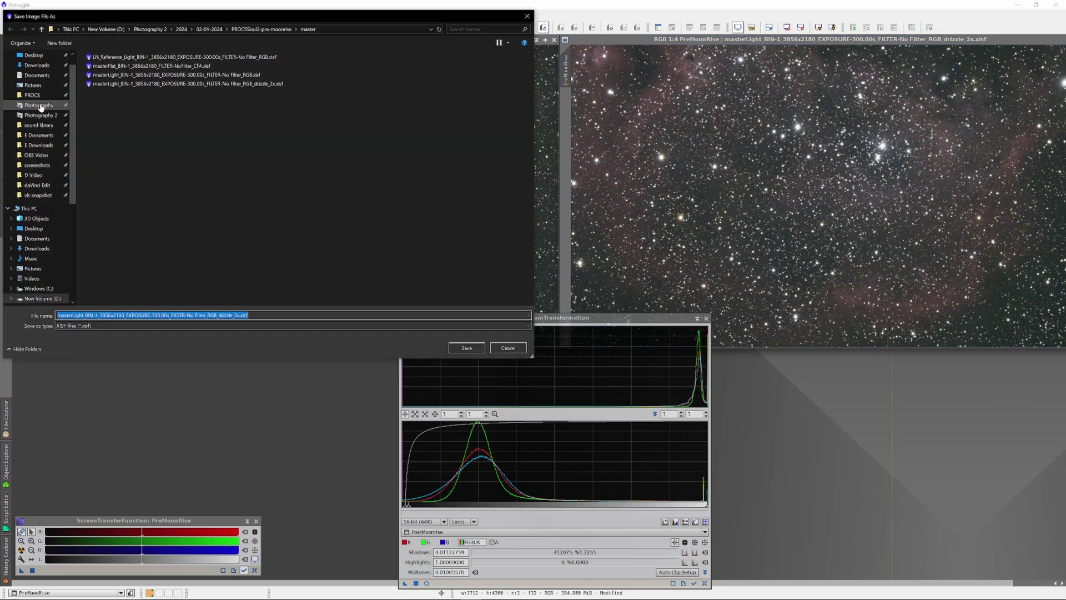
left_click(213, 326)
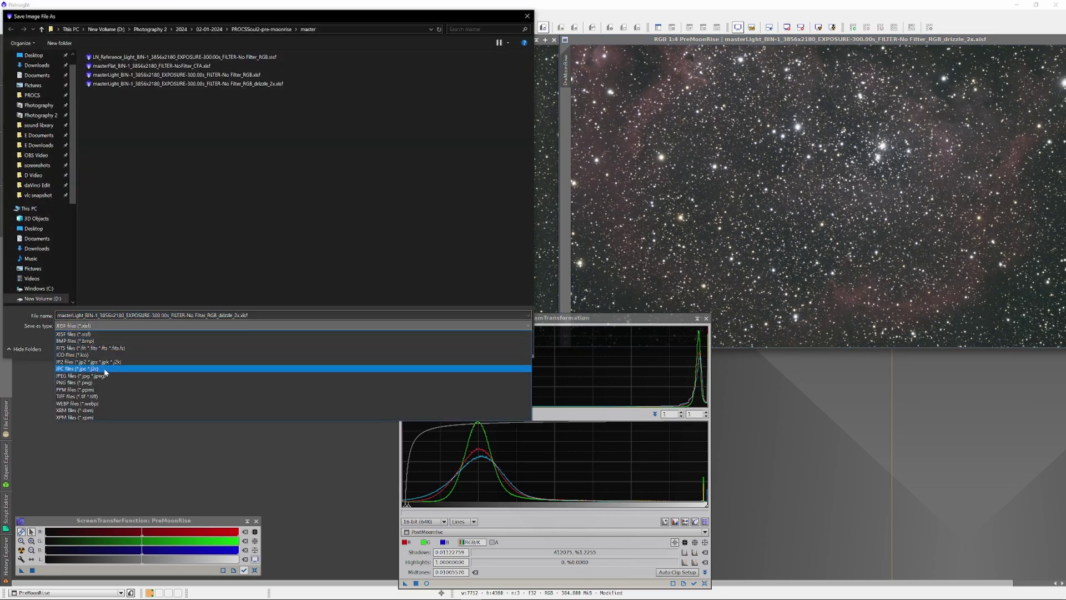
left_click(123, 390)
left_click(210, 29)
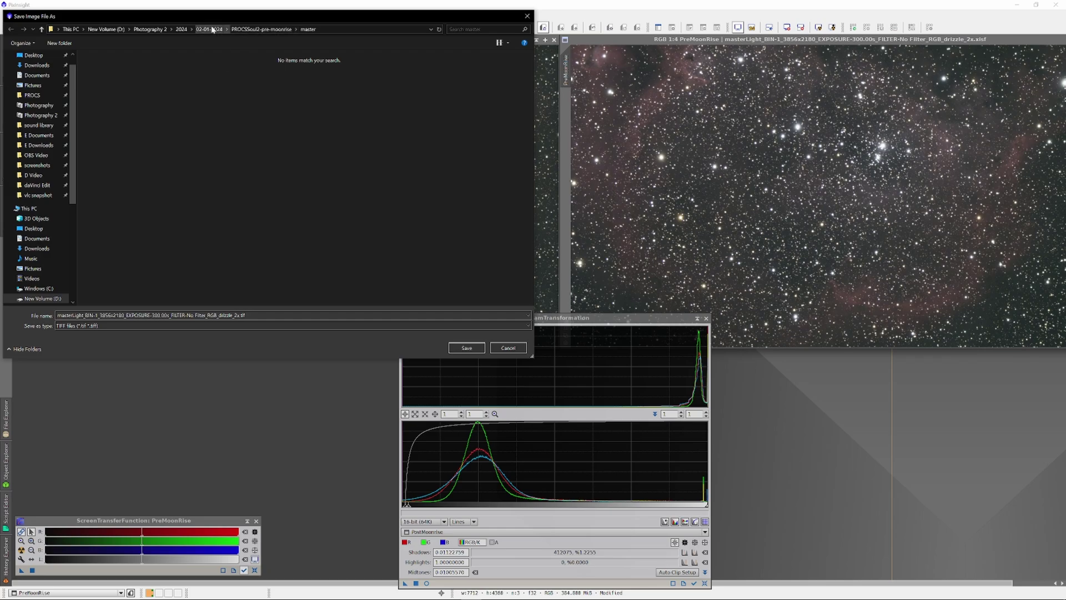
double_click(108, 79)
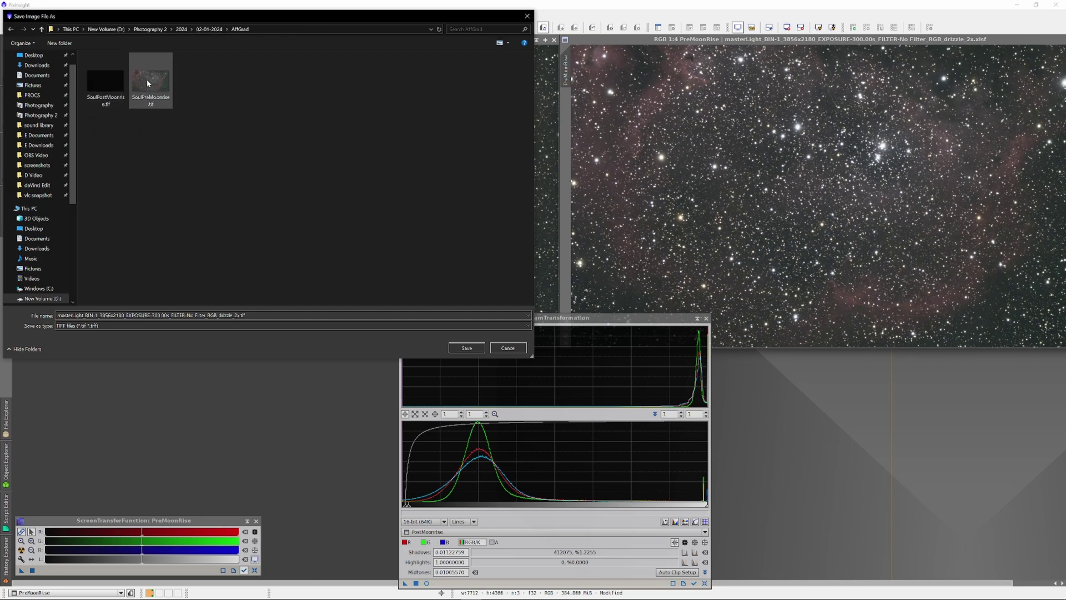
left_click(106, 82)
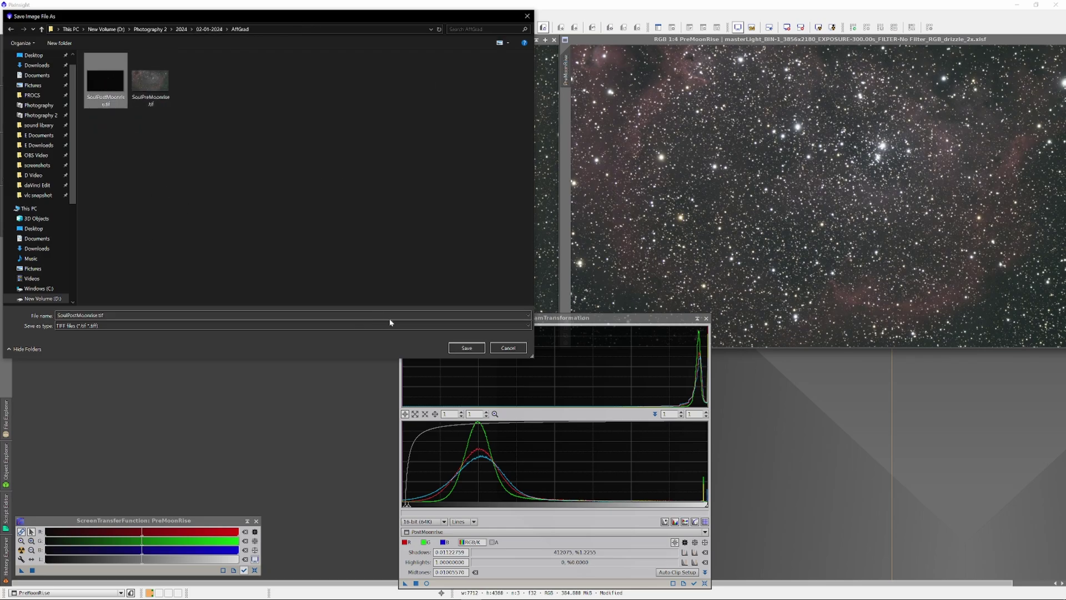
left_click(467, 347)
left_click(550, 328)
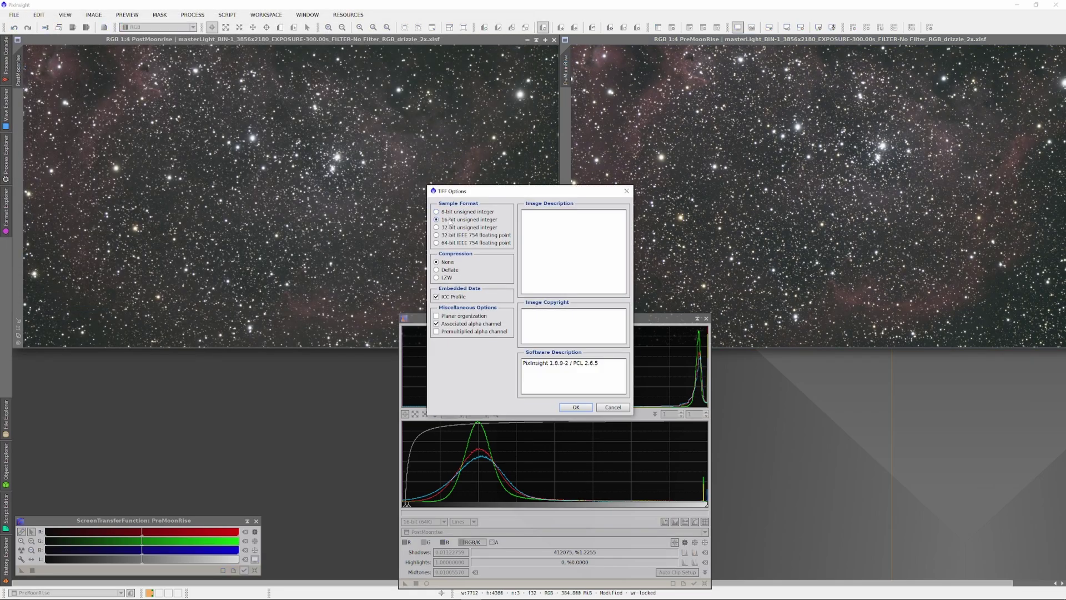
left_click(578, 408)
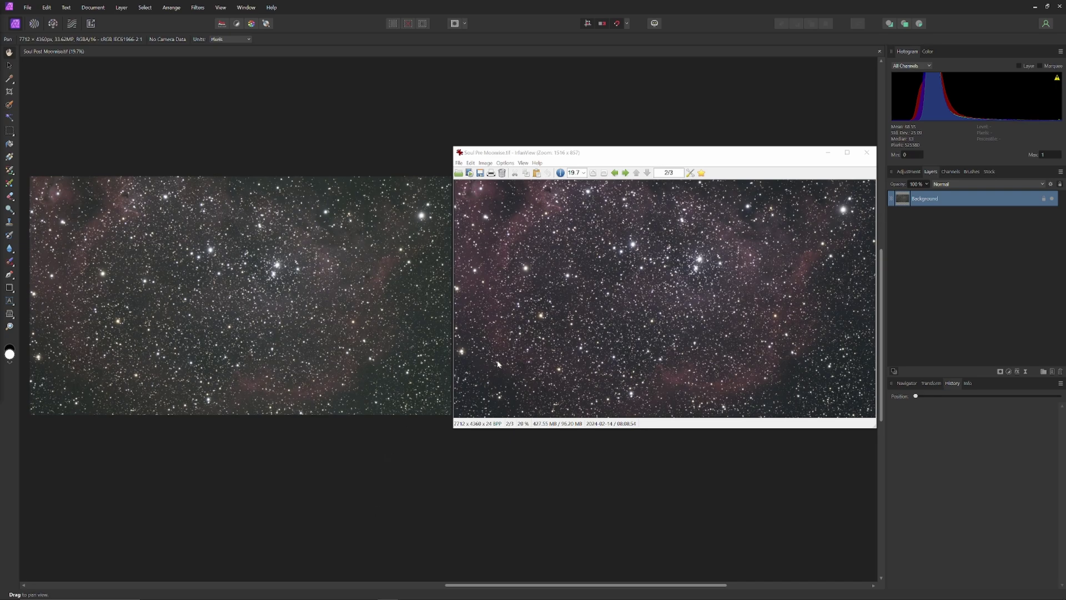
- Duplicate the Background layer and hide the original Background layer beneath it
right_click(960, 200)
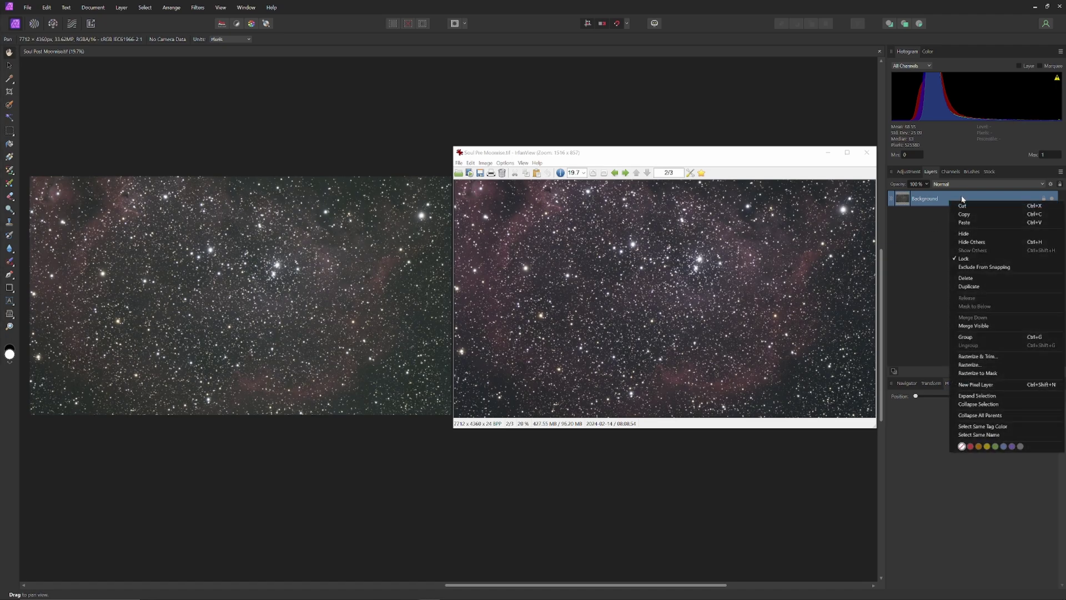
left_click(977, 286)
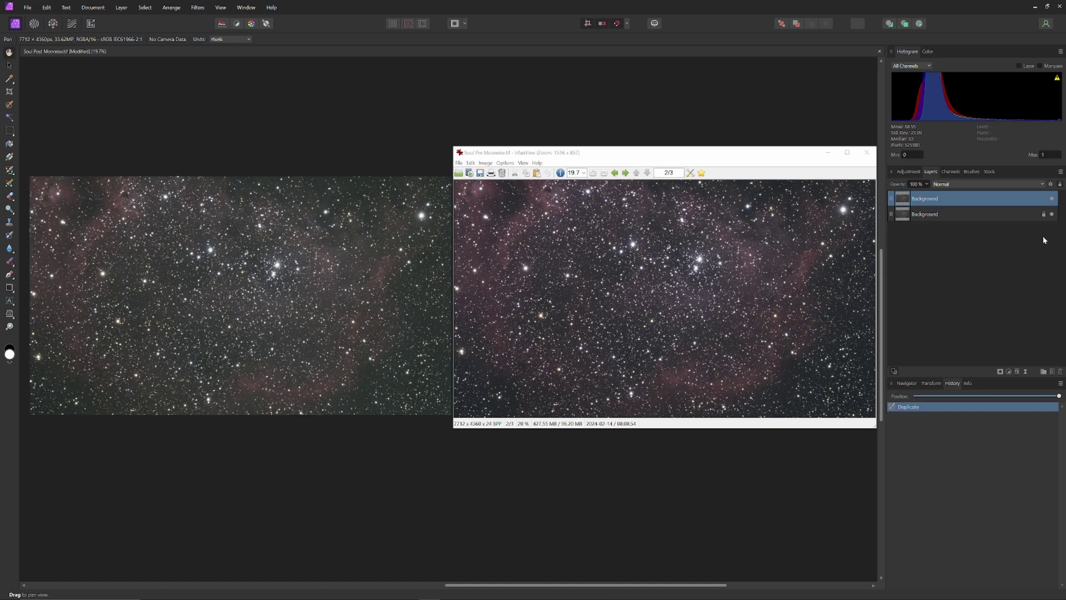
left_click(1052, 214)
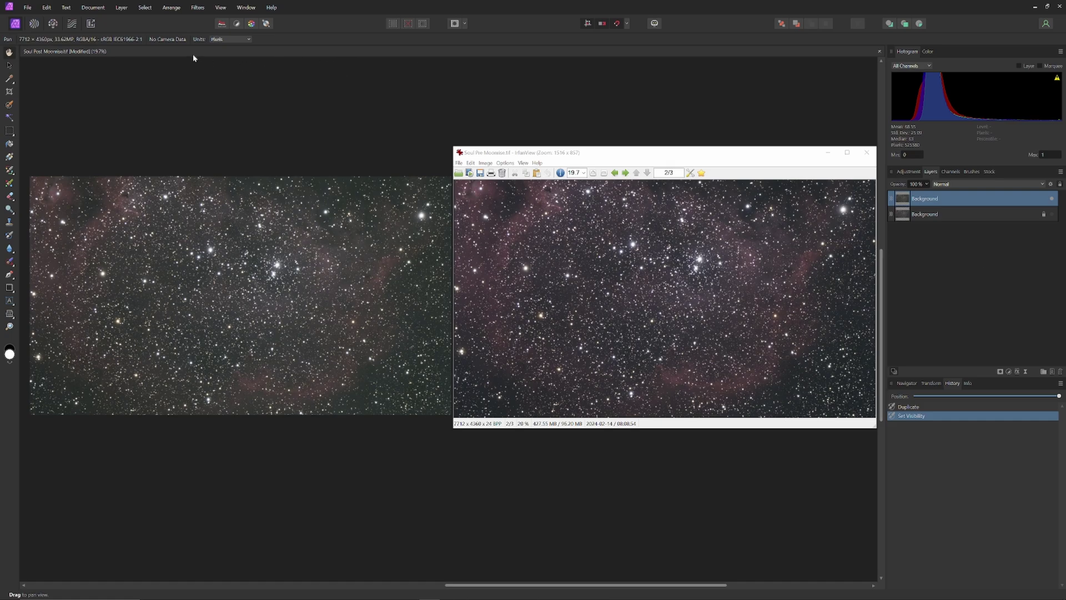
- Open Filters > Astrophotography > Remove Background on the post-moonrise image
left_click(197, 8)
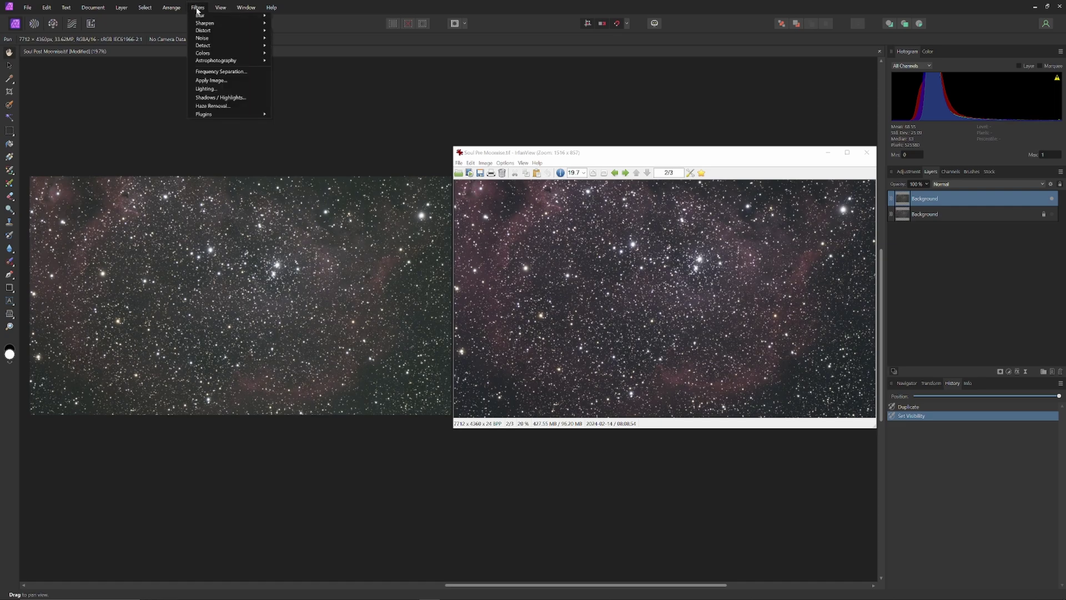
mouse_move(220, 63)
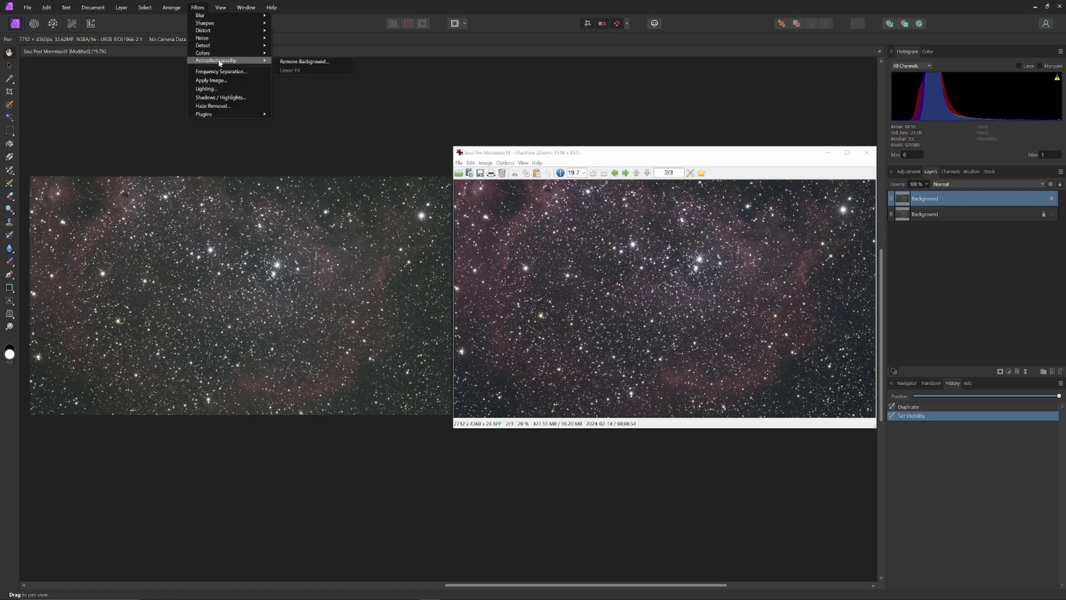
left_click(283, 62)
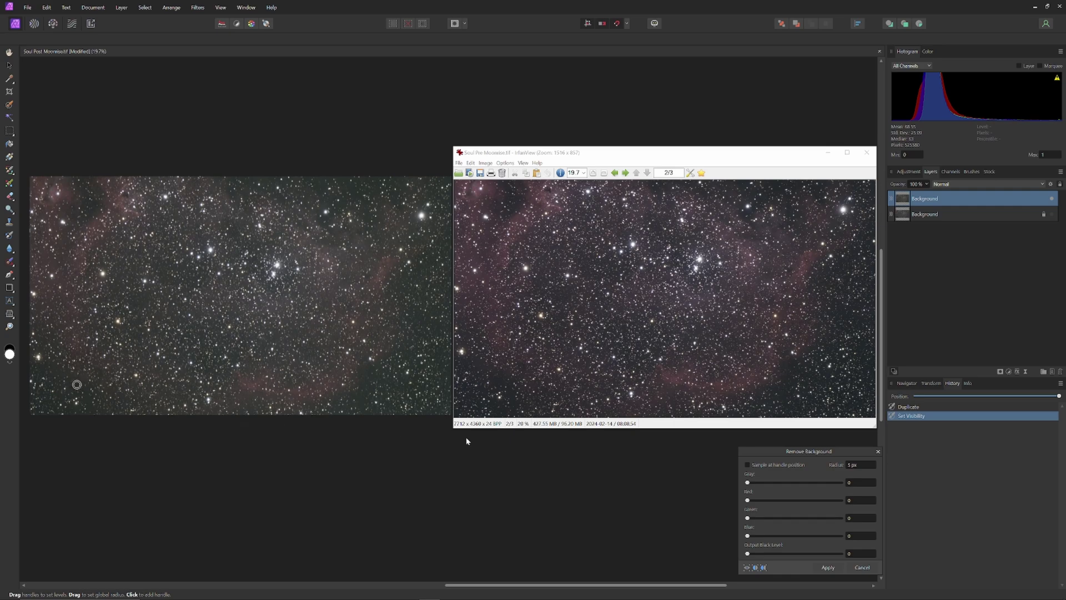
- Enable Sample at handle position, drag the sample onto empty sky, and minimize IrfanView
left_click(748, 464)
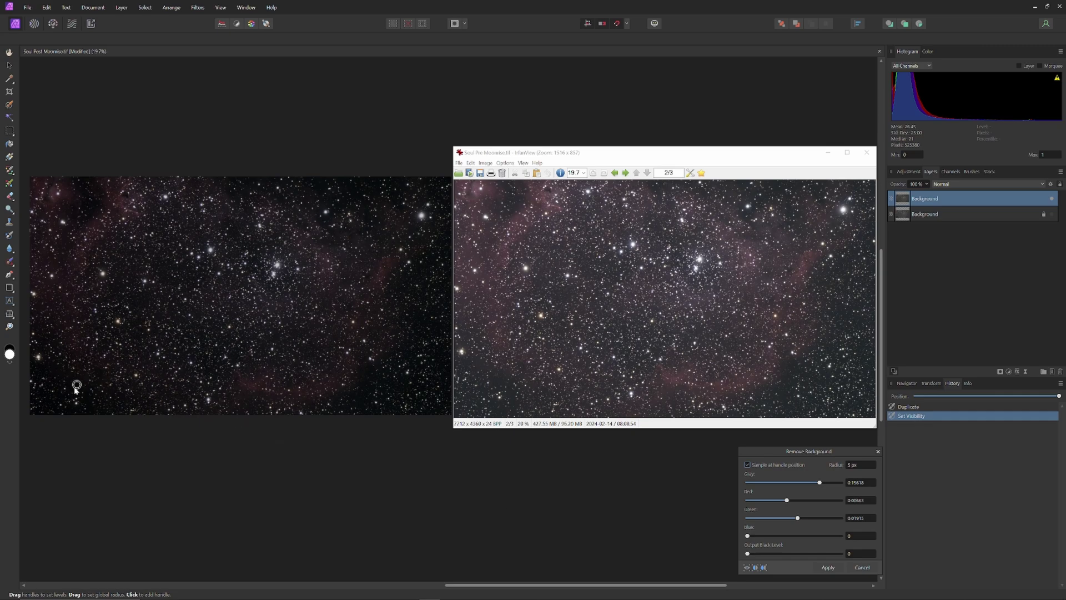
left_click_drag(76, 385, 112, 365)
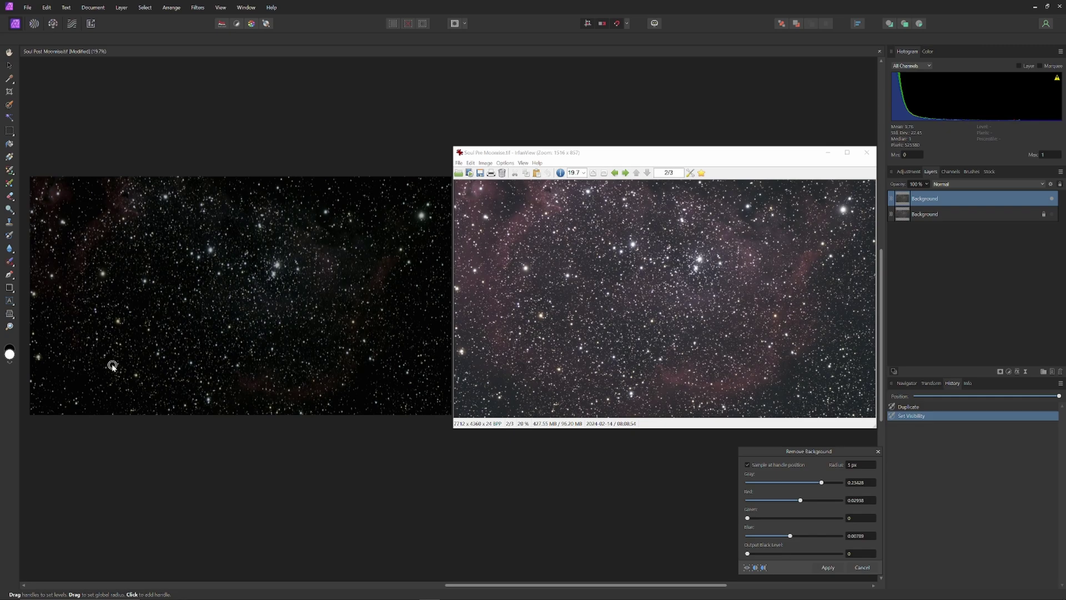
left_click_drag(112, 366, 254, 386)
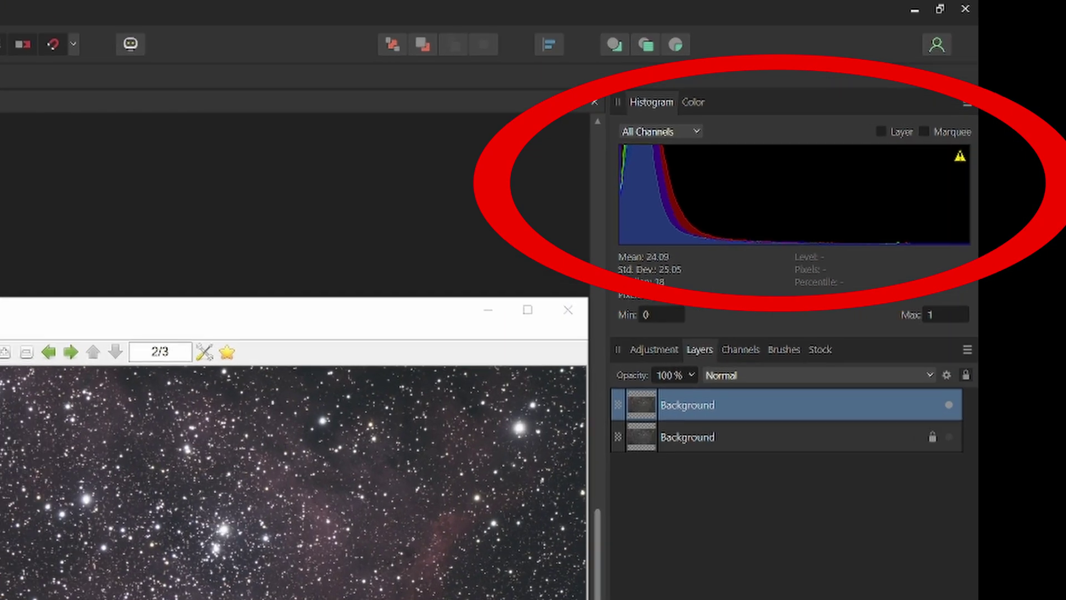
left_click(488, 309)
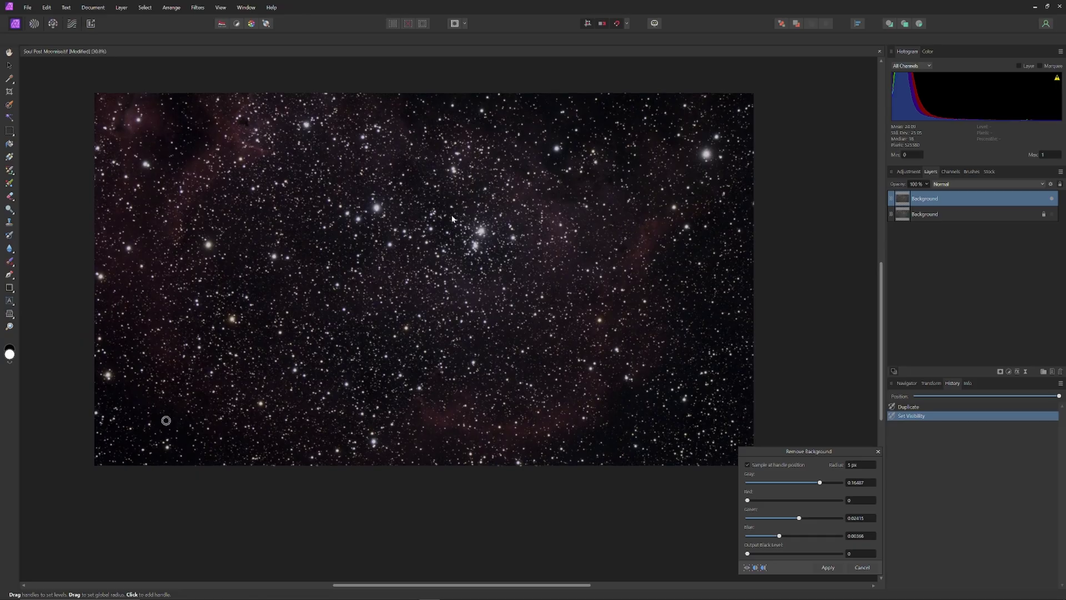
- Compare in the Before/After split preview while moving the background sample lower into empty sky
left_click(756, 567)
mouse_move(445, 408)
left_mouse_down()
mouse_move(637, 408)
mouse_move(452, 409)
left_mouse_up()
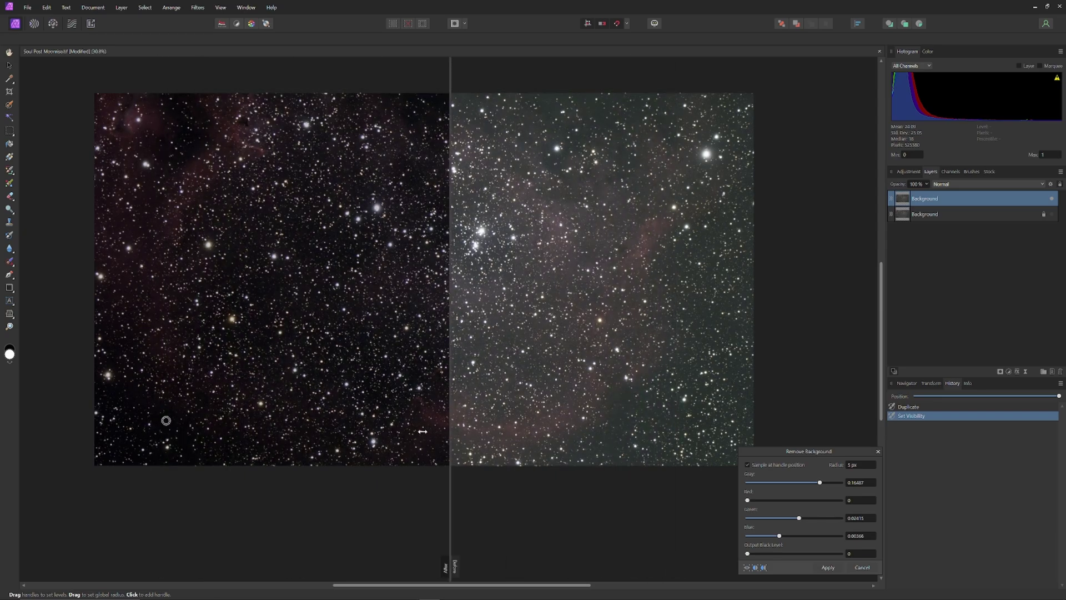
left_click(746, 567)
left_click(763, 567)
left_click(756, 566)
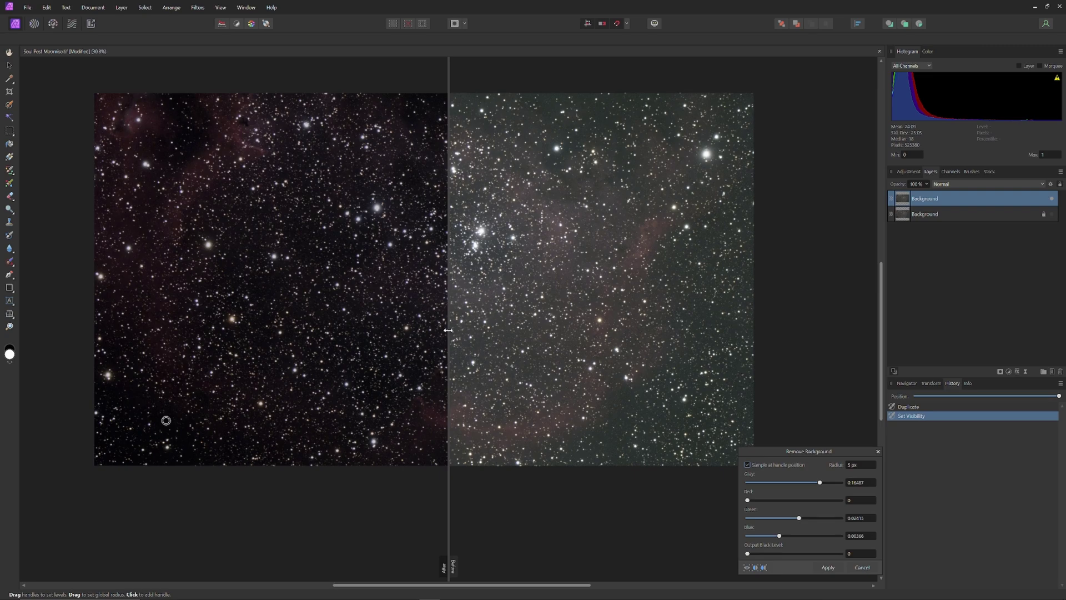
left_click_drag(448, 331, 82, 340)
left_click_drag(166, 420, 157, 455)
left_click_drag(82, 400, 756, 555)
mouse_move(156, 457)
left_mouse_down()
mouse_move(162, 428)
mouse_move(156, 456)
left_mouse_up()
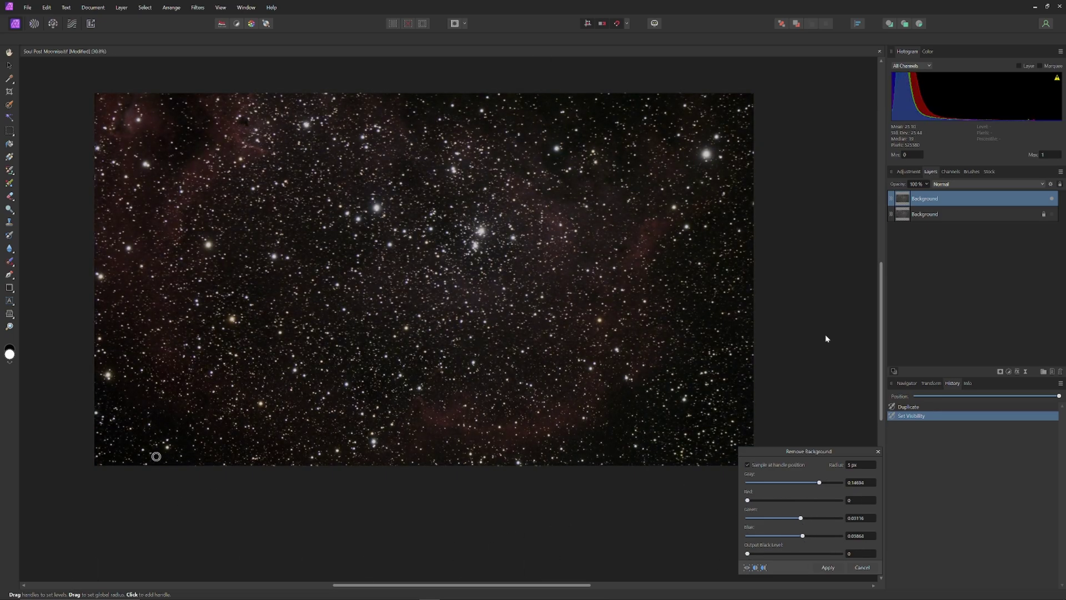
left_click_drag(751, 574, 187, 377)
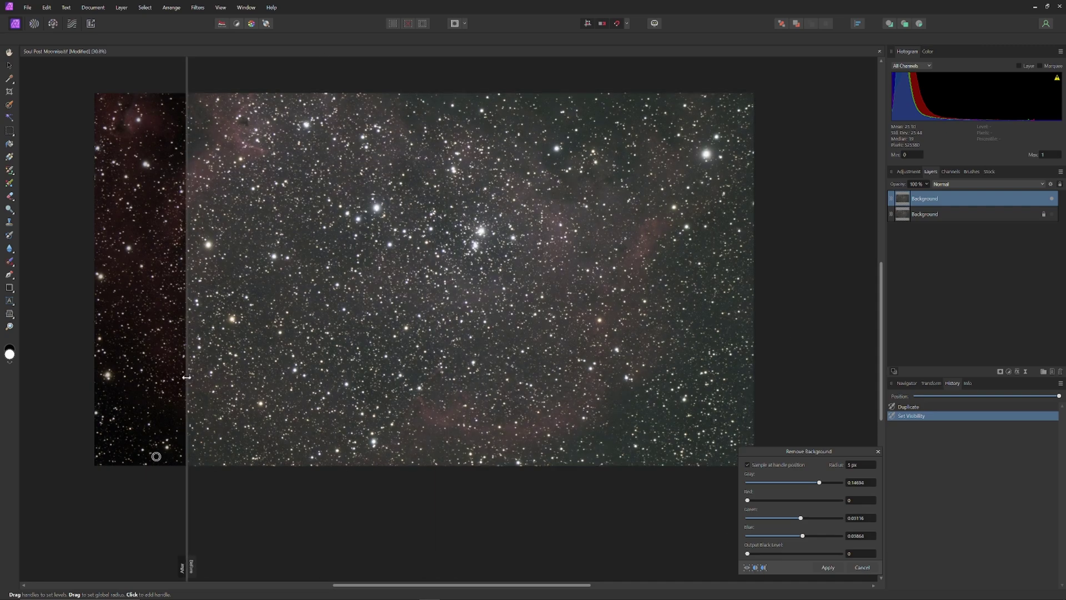
left_click_drag(187, 377, 538, 377)
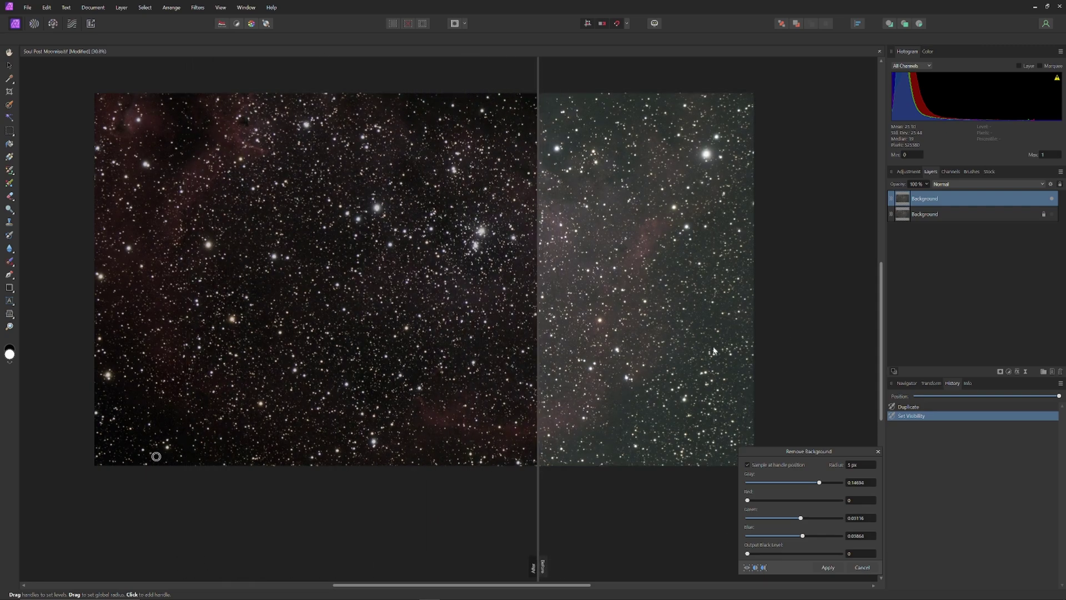
- Add a background sample point on the right side and check it in split view
left_click(734, 304)
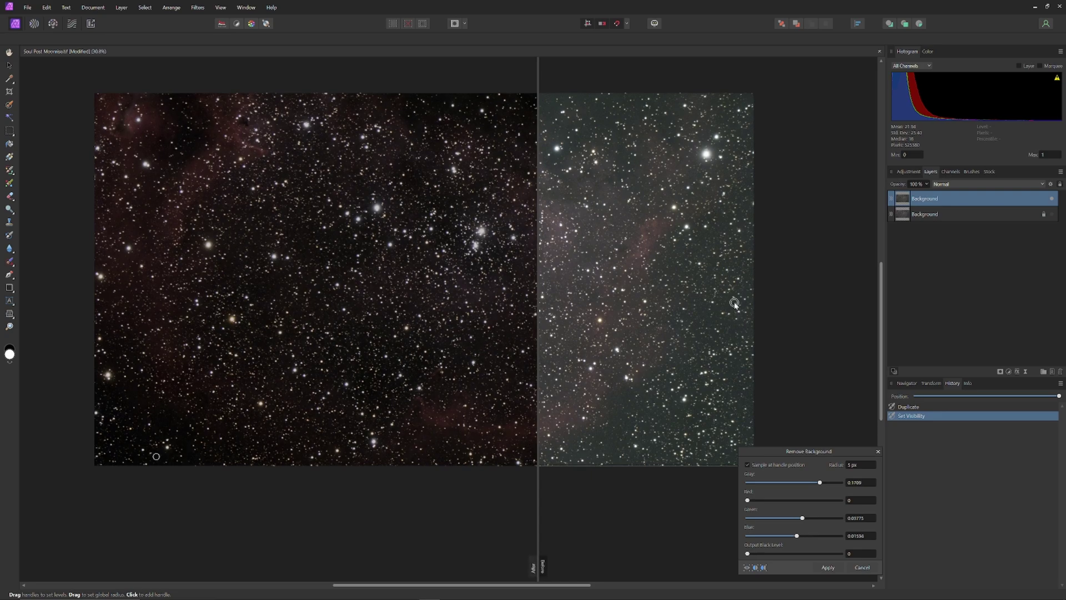
left_click(746, 568)
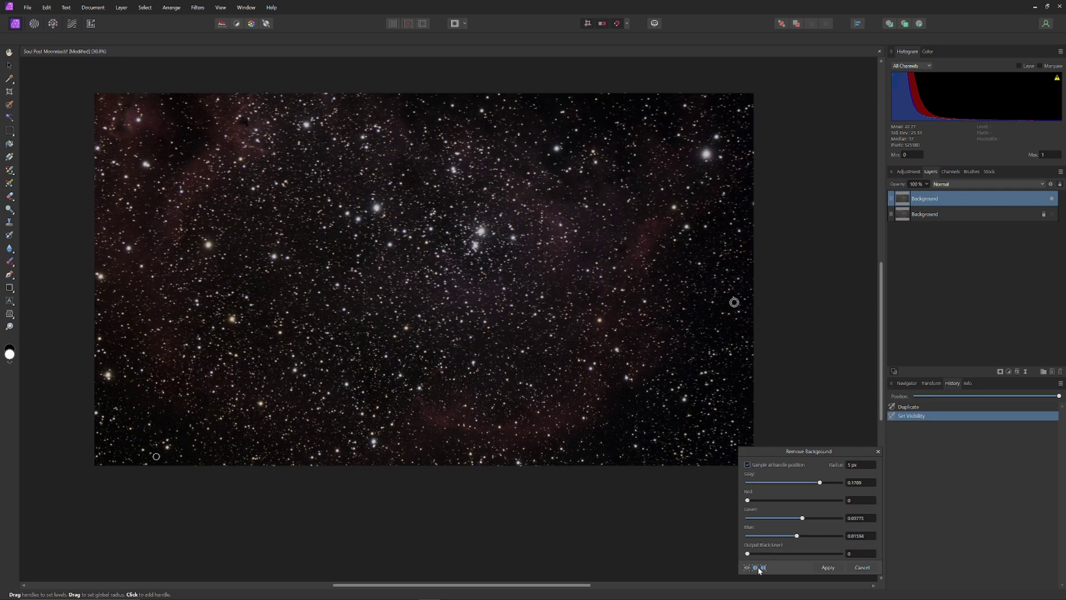
left_click(755, 567)
left_click_drag(449, 402, 675, 391)
left_click_drag(587, 391, 440, 384)
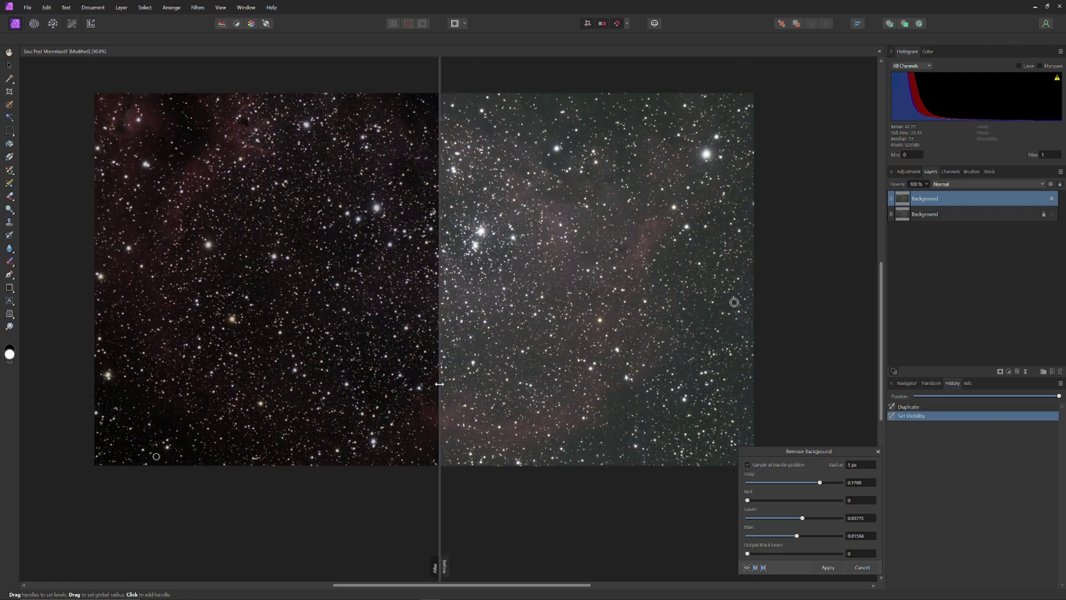
left_click(747, 567)
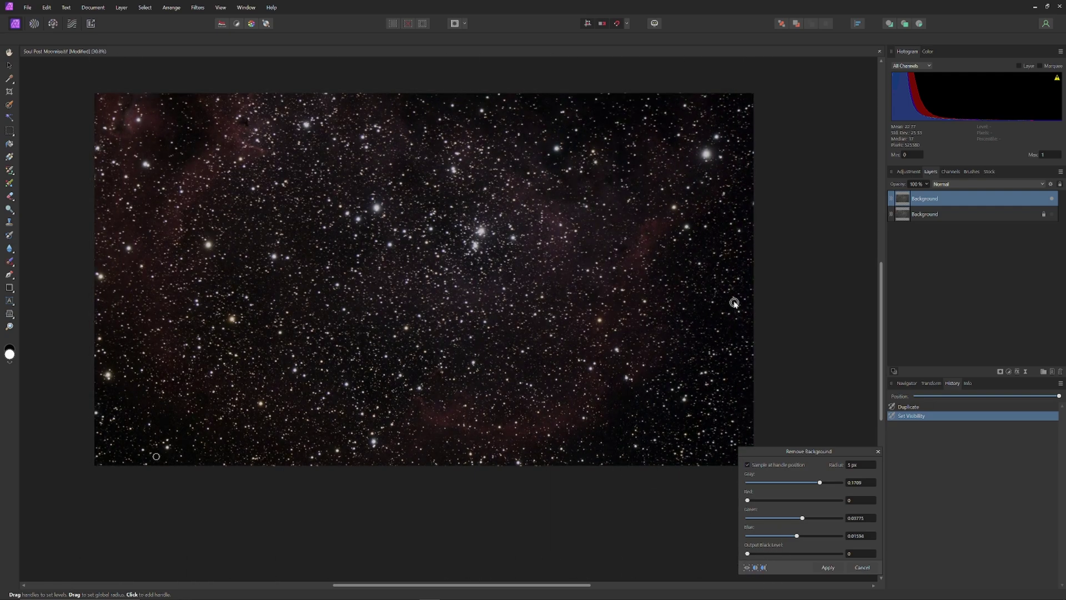
- Fine-tune the right-side sample point, add one near the edge, then delete the unwanted one
left_click_drag(734, 302, 734, 303)
left_click_drag(735, 304, 734, 302)
left_click(747, 401)
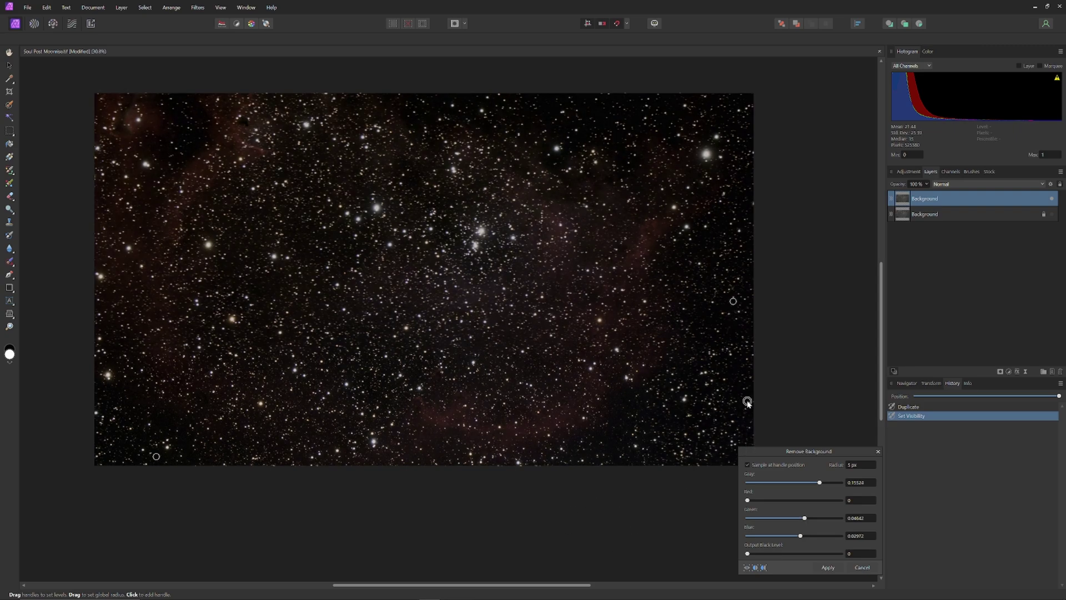
left_click_drag(748, 403, 745, 399)
key("Delete")
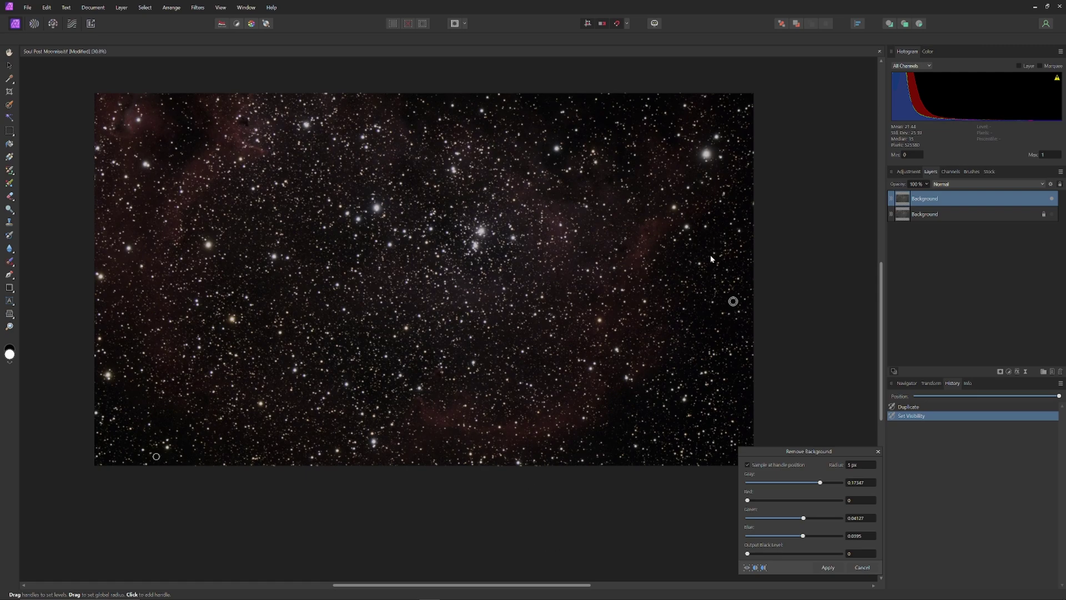
- Compare the result against the original and nudge the Output Black Level slider
left_click(755, 566)
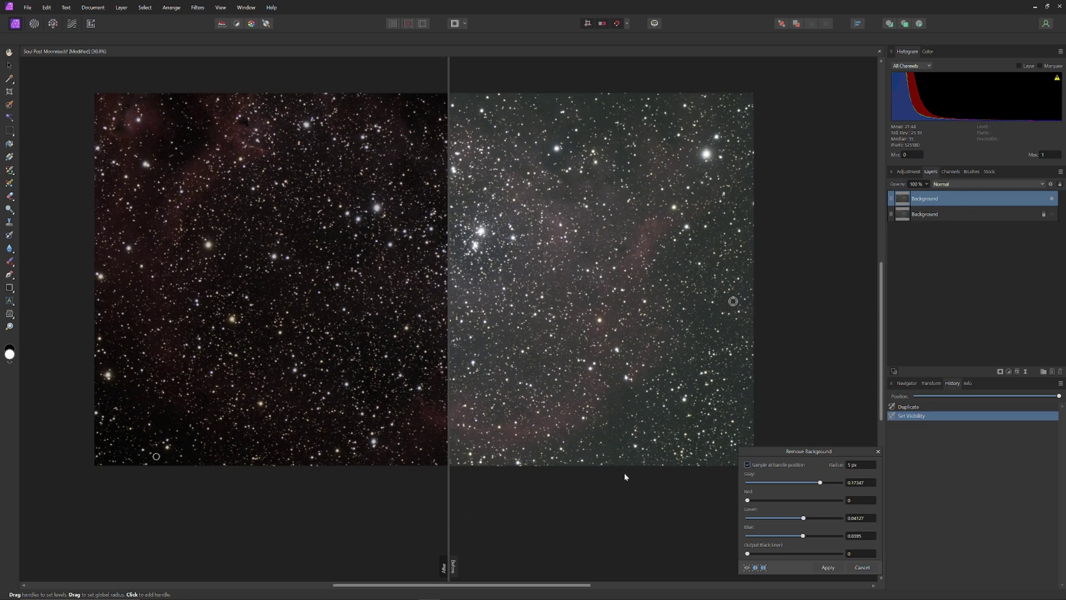
left_click(748, 567)
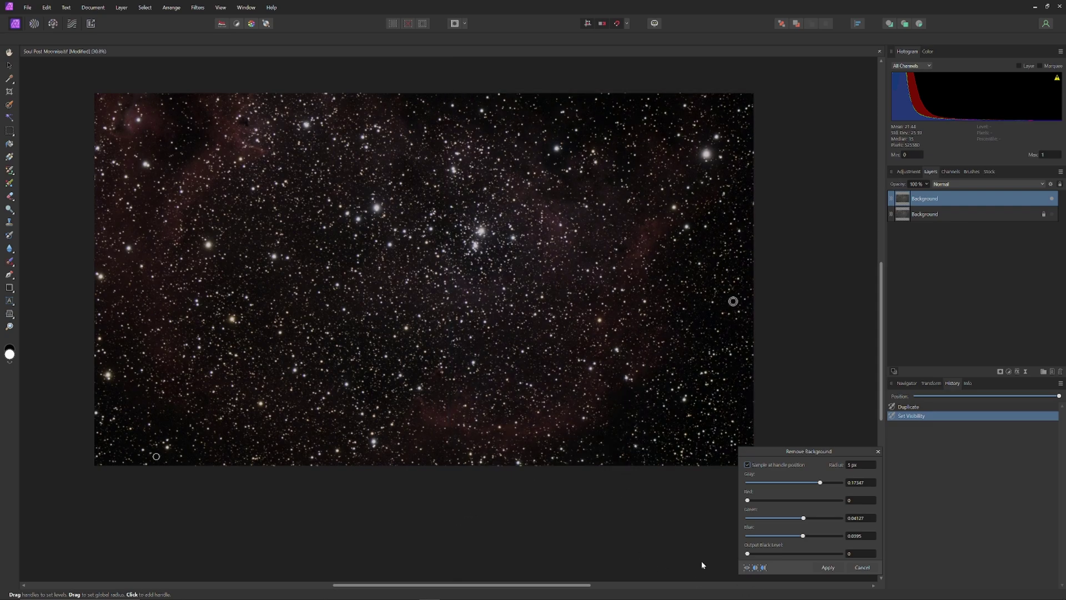
mouse_move(749, 554)
left_mouse_down()
mouse_move(808, 557)
mouse_move(740, 558)
left_mouse_up()
- Lower the Gray level, set Output Black Level just above 0, and apply Remove Background
left_click(860, 482)
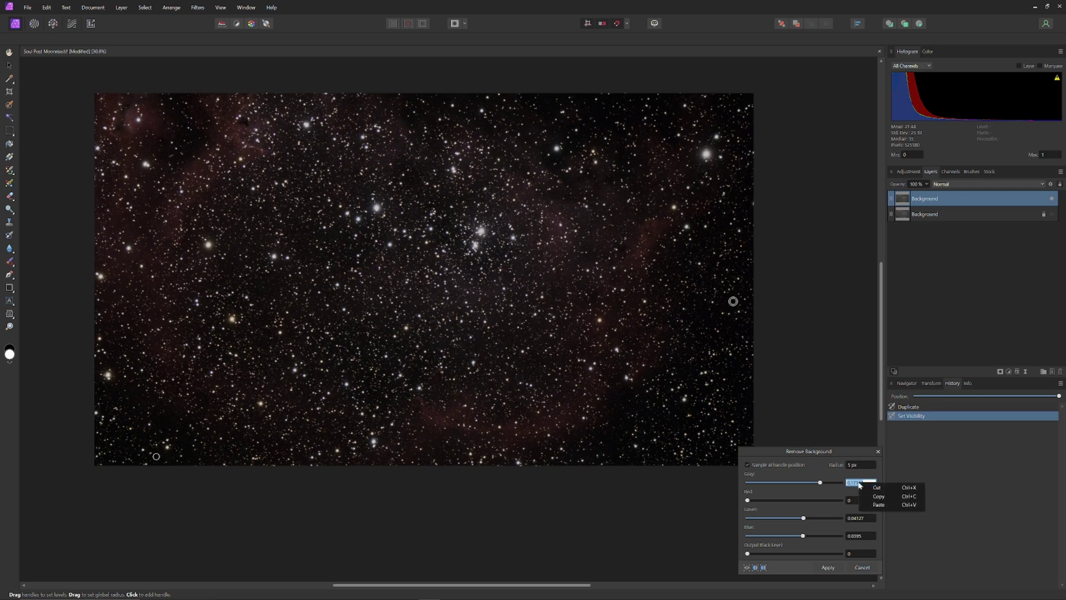
mouse_move(821, 484)
left_mouse_down()
mouse_move(810, 484)
mouse_move(819, 488)
left_mouse_up()
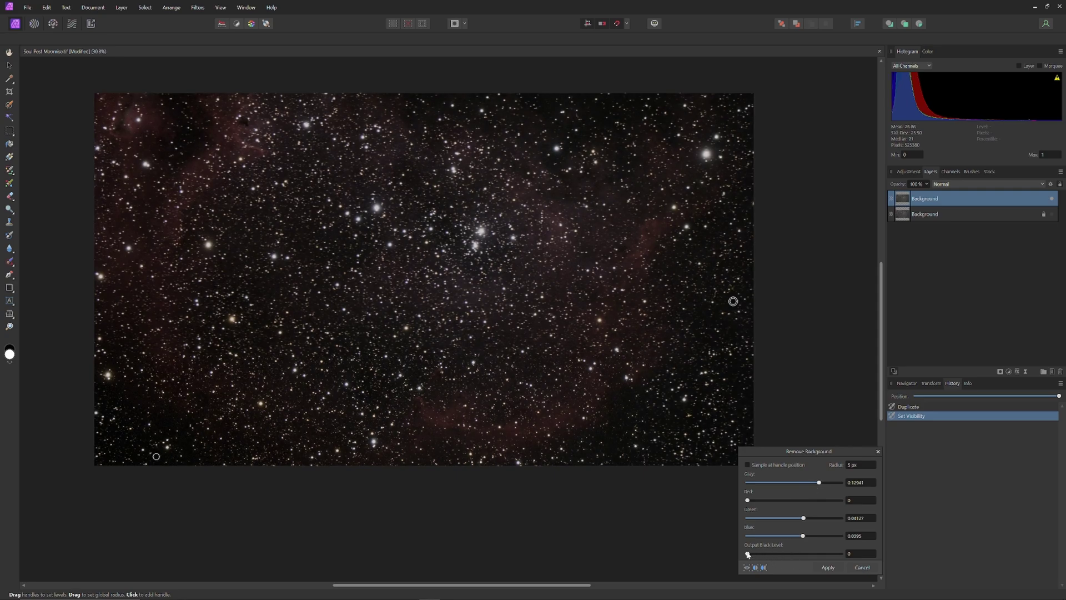
left_click_drag(748, 554, 773, 557)
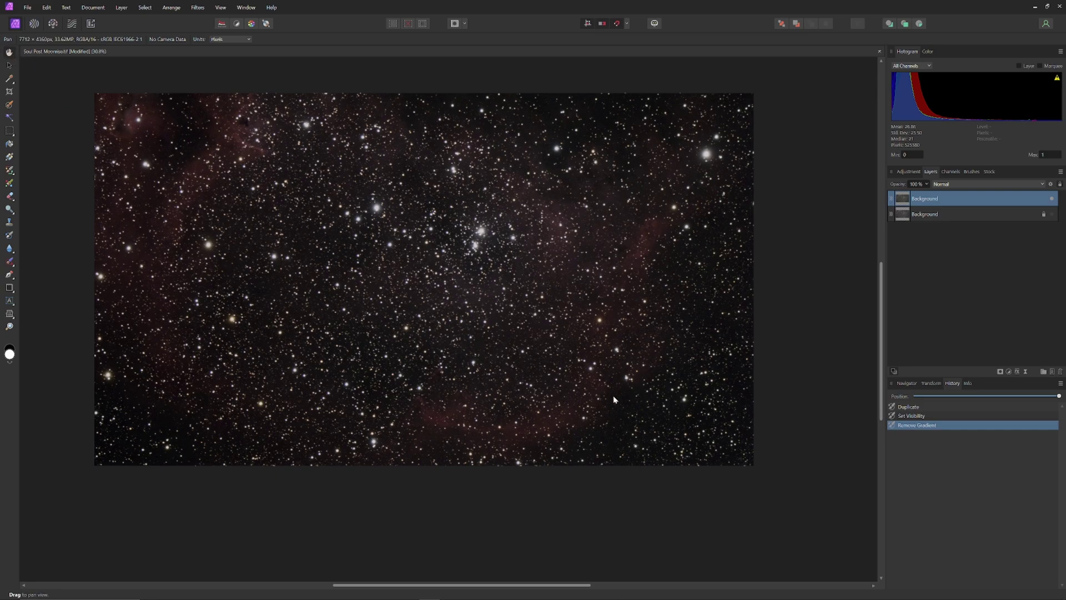
left_click(28, 7)
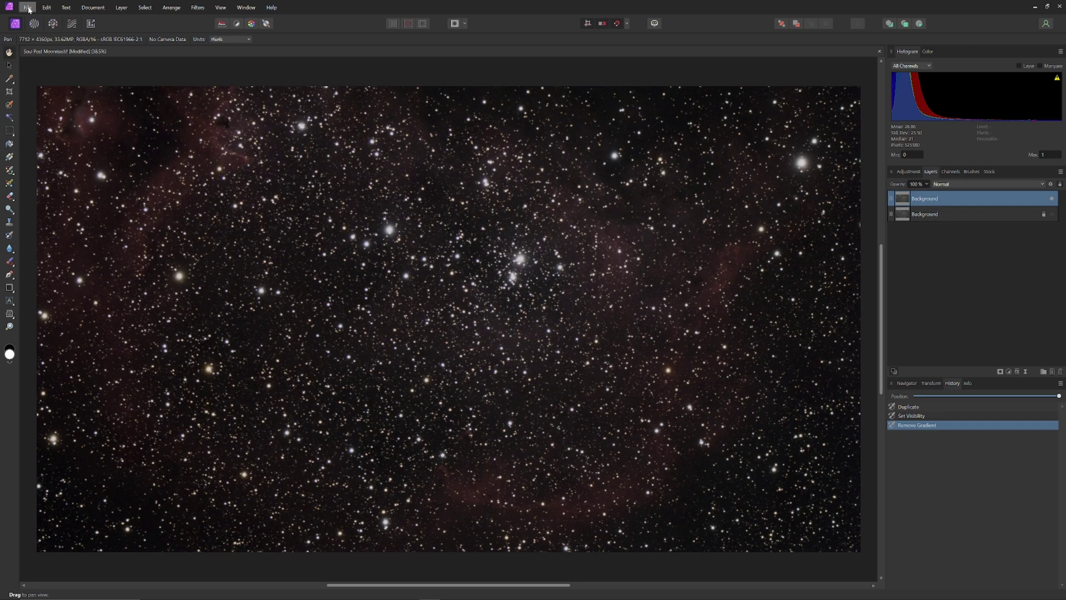
- Bring up Save As, proposing Soul Post Moonrise.afphoto in the AffGrad folder
left_click(29, 9)
left_click(29, 10)
left_click(28, 9)
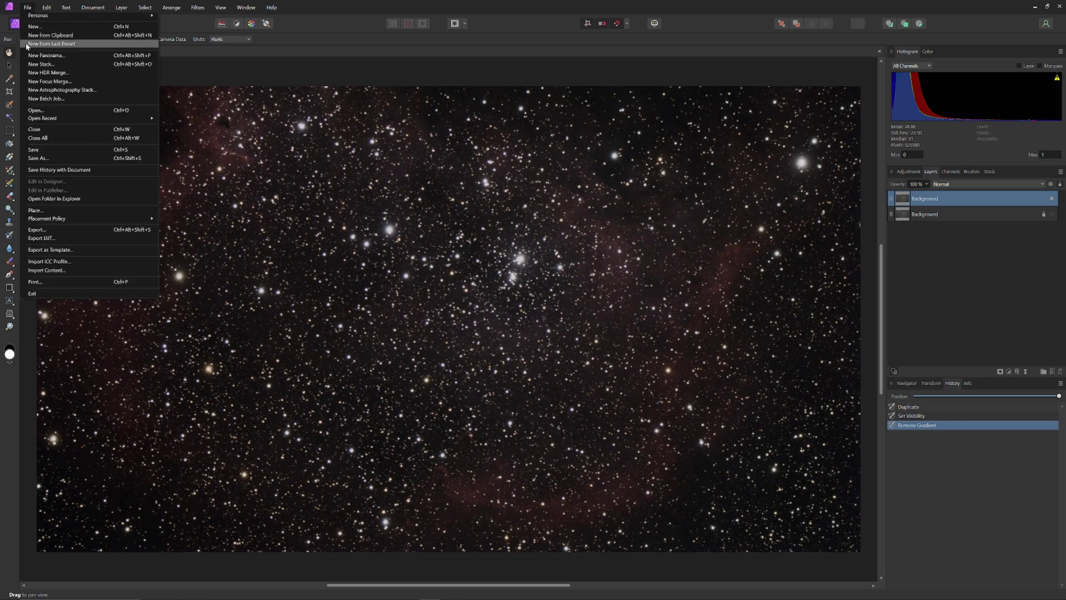
left_click(101, 157)
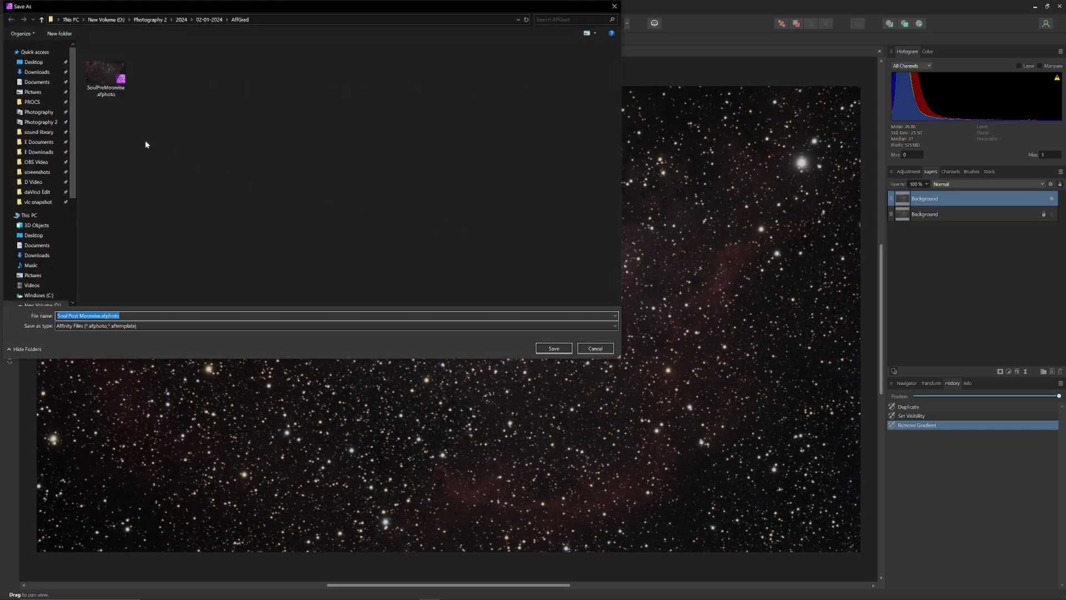
- Save the image as Soul Post Moonrise.tif without overwriting the SoulPreMoonrise file
left_click(106, 75)
left_click(552, 348)
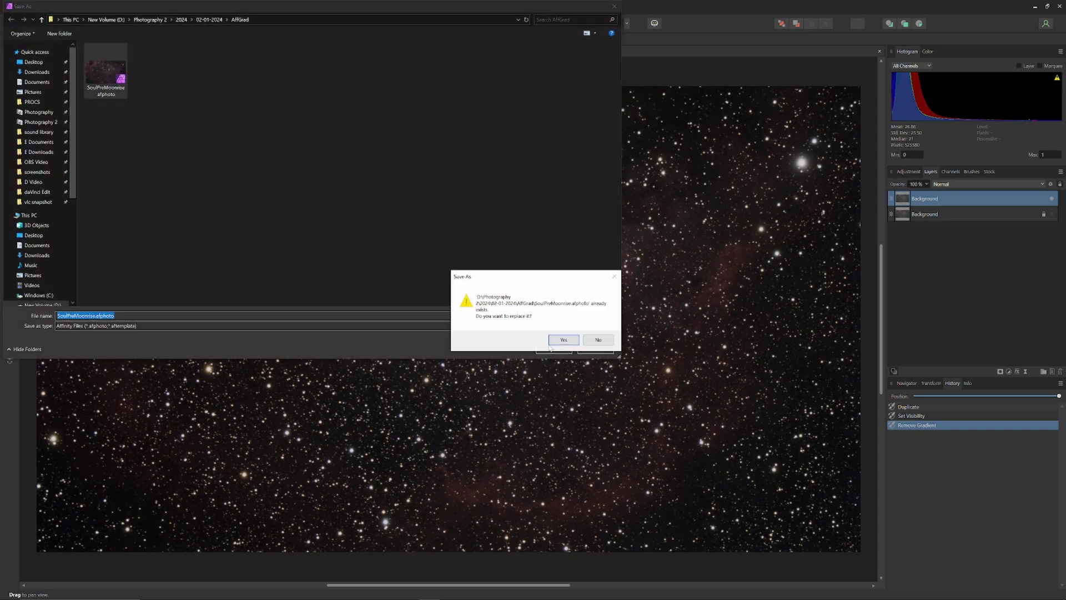
left_click(599, 340)
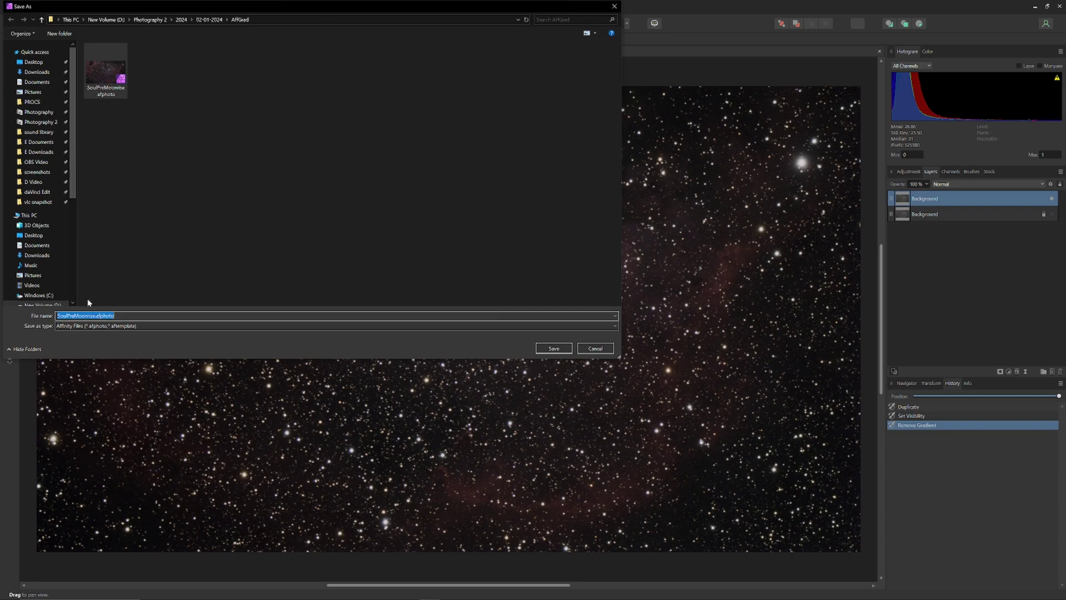
type("Soul Post Moon")
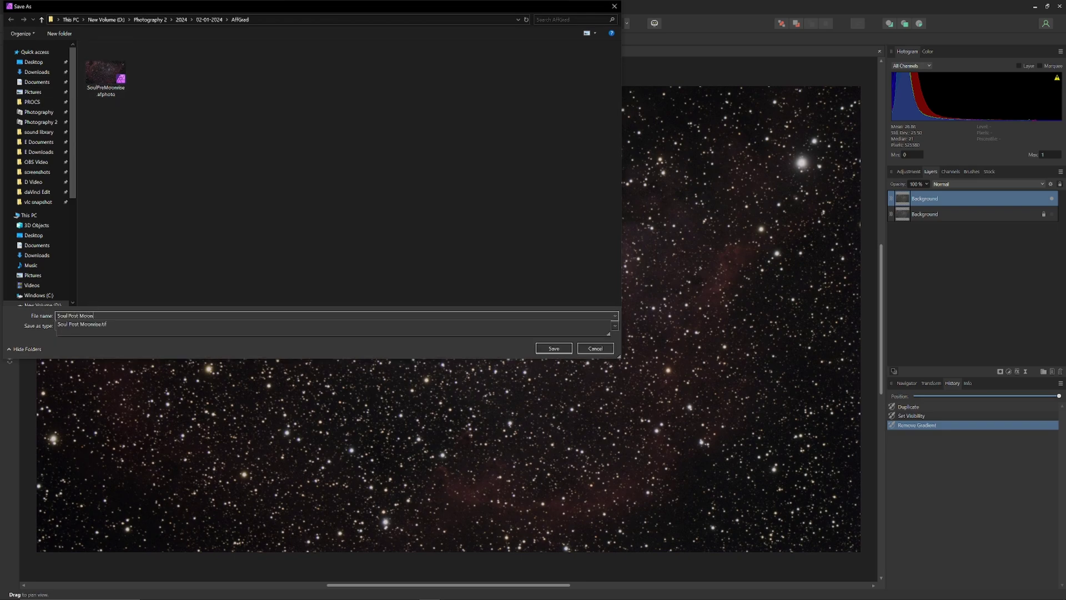
type("rise")
key("Return")
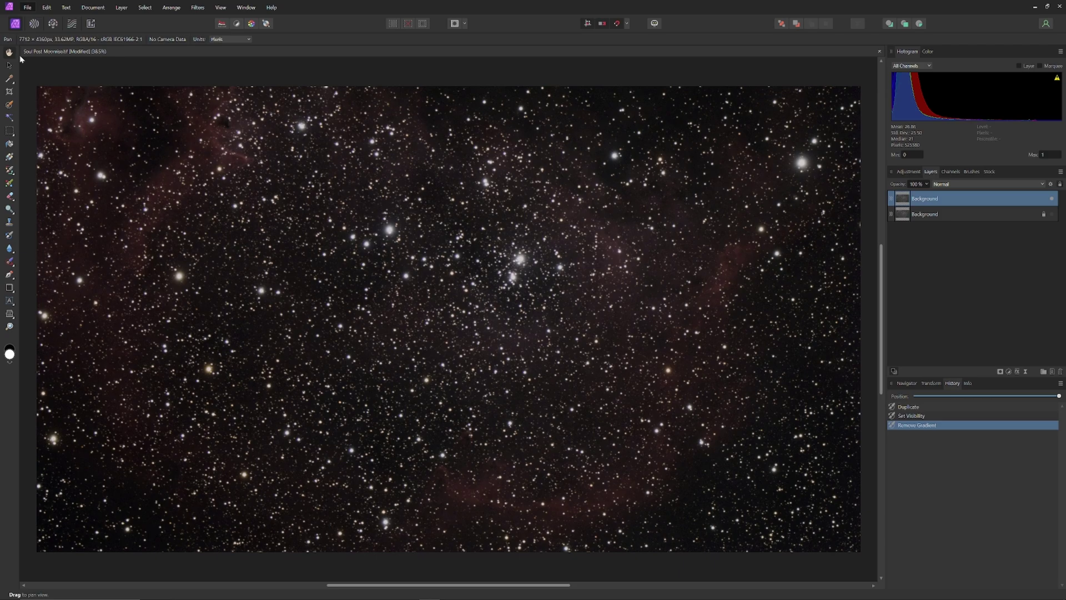
- Re-save the document, zoom out, and place IrfanView's pre-moonrise TIFF beside it for comparison
key("ctrl+s")
scroll(427, 314, "down", 3)
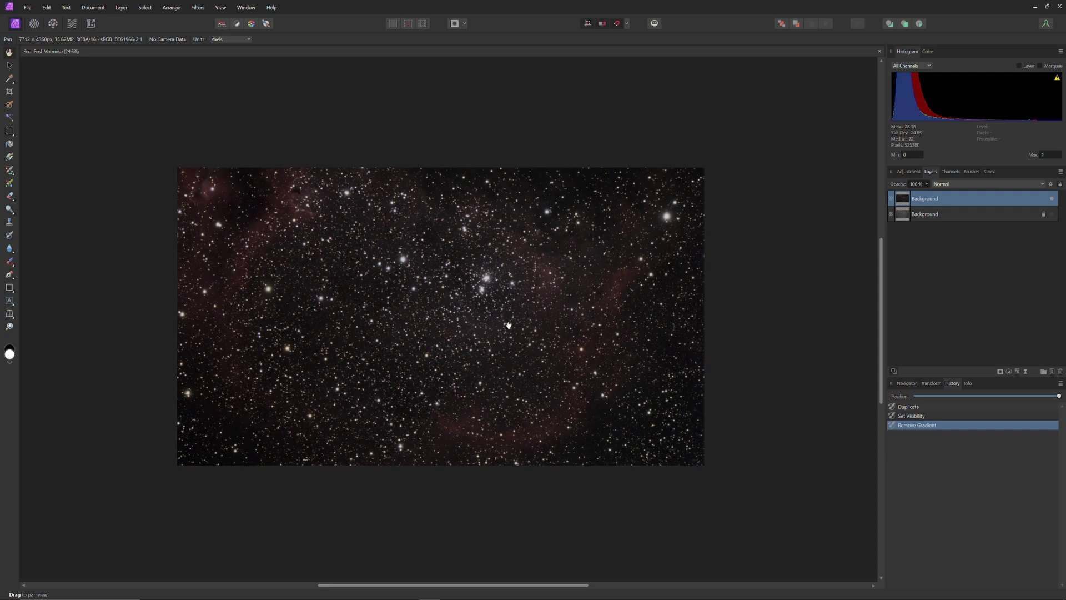
left_click_drag(509, 325, 357, 312)
scroll(356, 312, "down", 1)
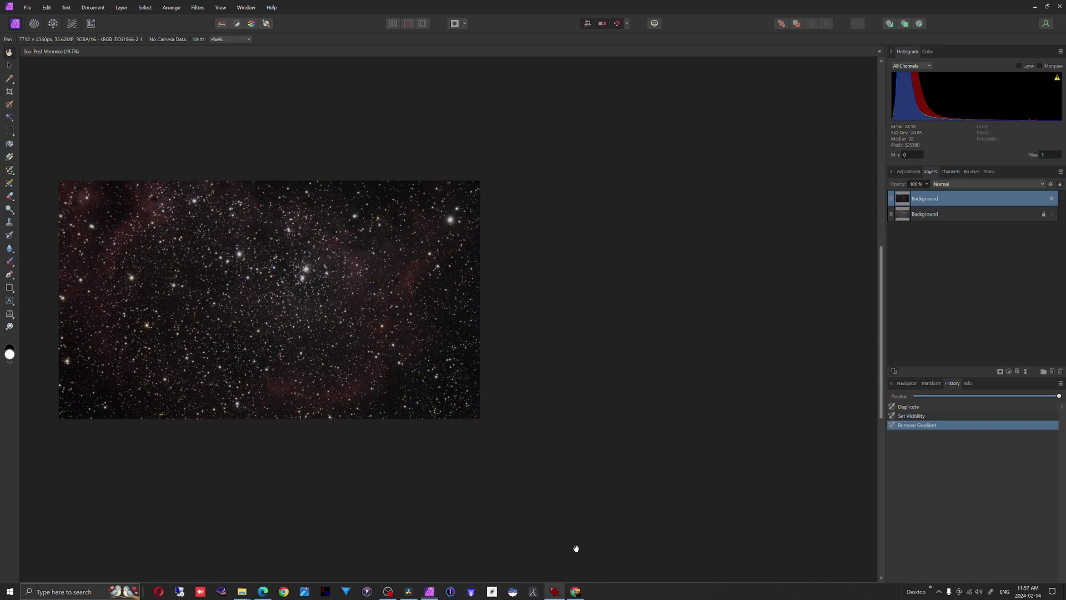
left_click(555, 591)
left_click_drag(552, 161, 582, 169)
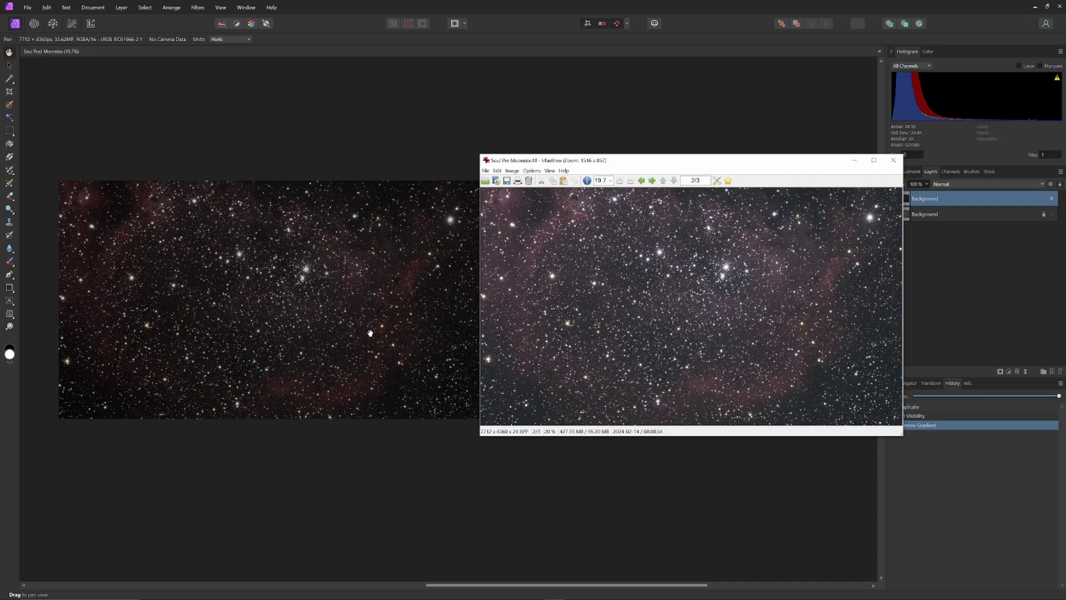